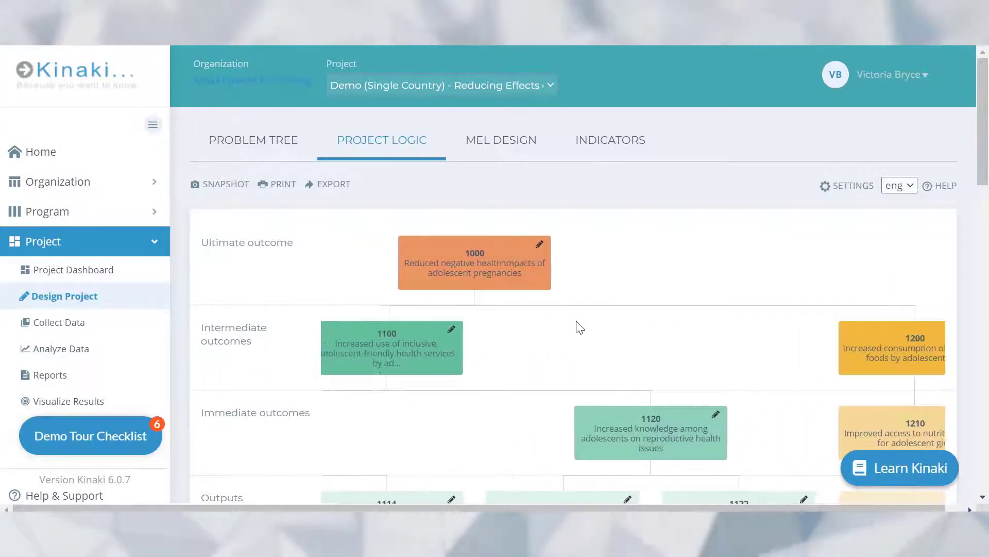
Open the project's problem tree and review its effects, problems, causes and root causes
scroll(577, 326, down, 2)
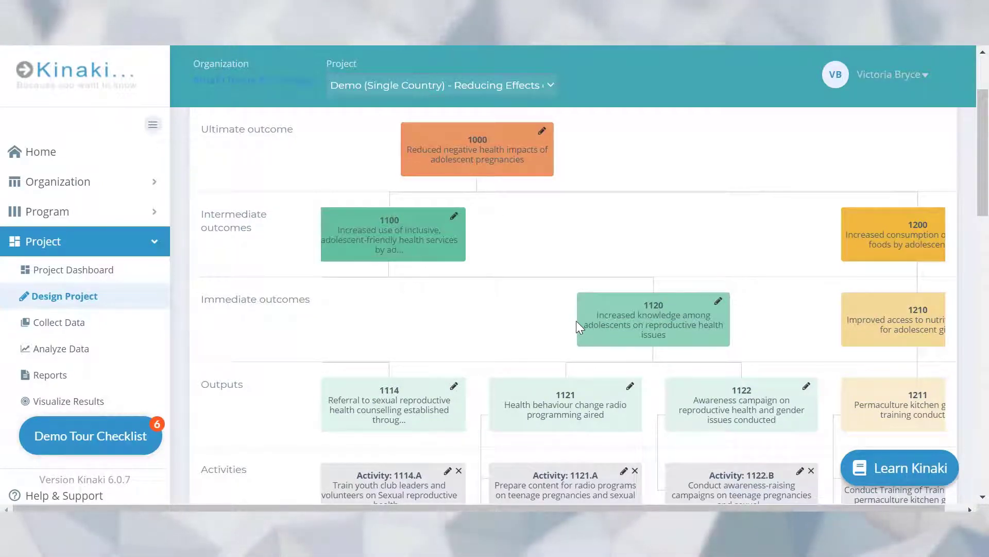
scroll(475, 321, up, 2)
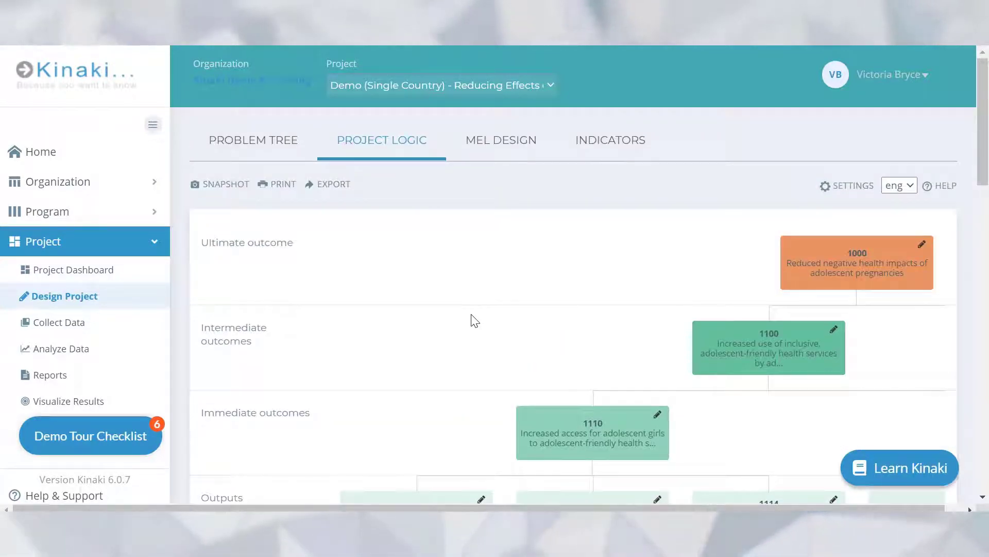
click(246, 142)
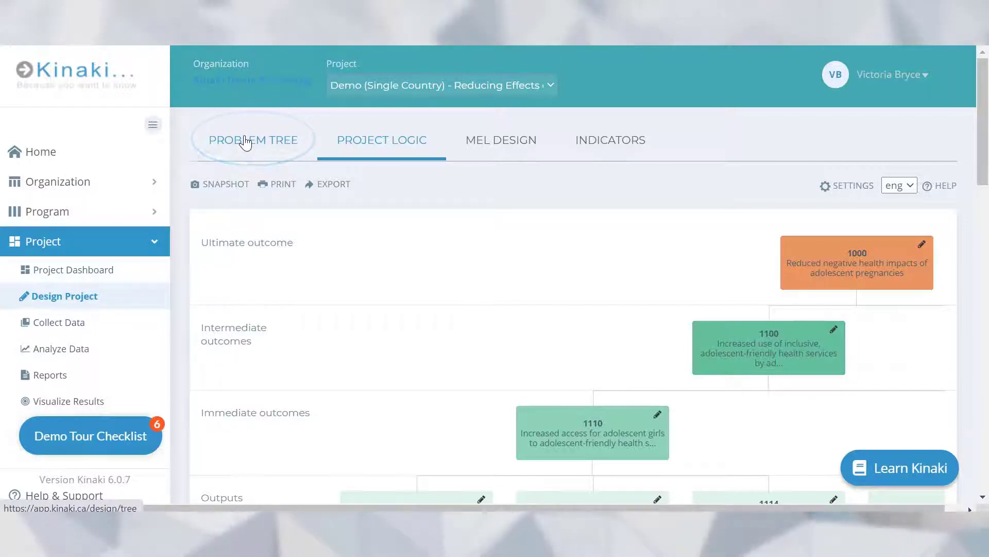
click(246, 142)
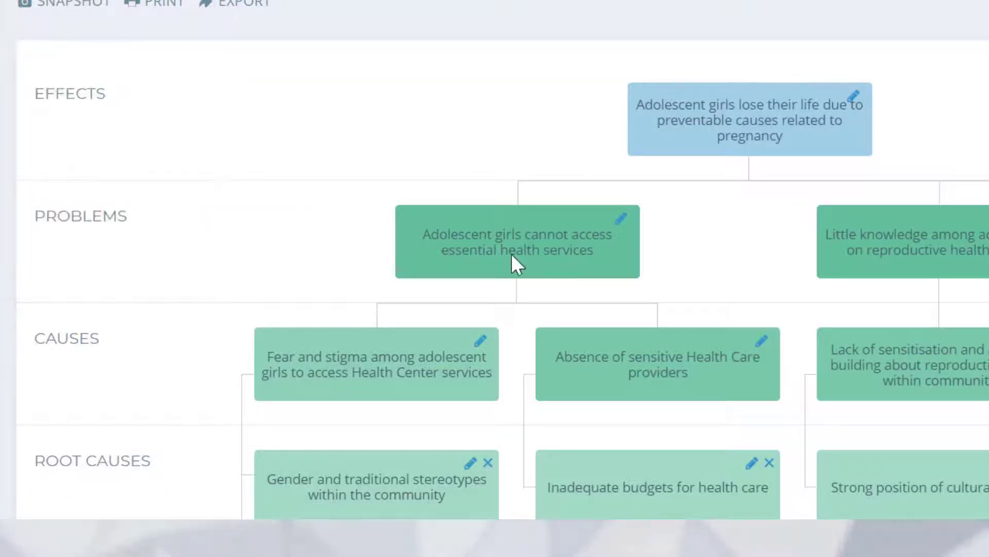
scroll(512, 254, down, 5)
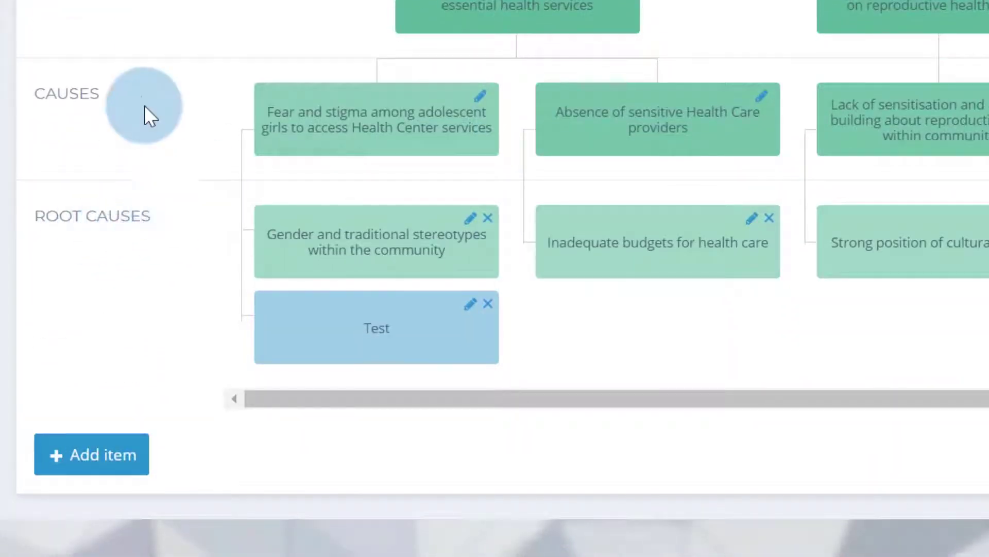
scroll(253, 20, up, 4)
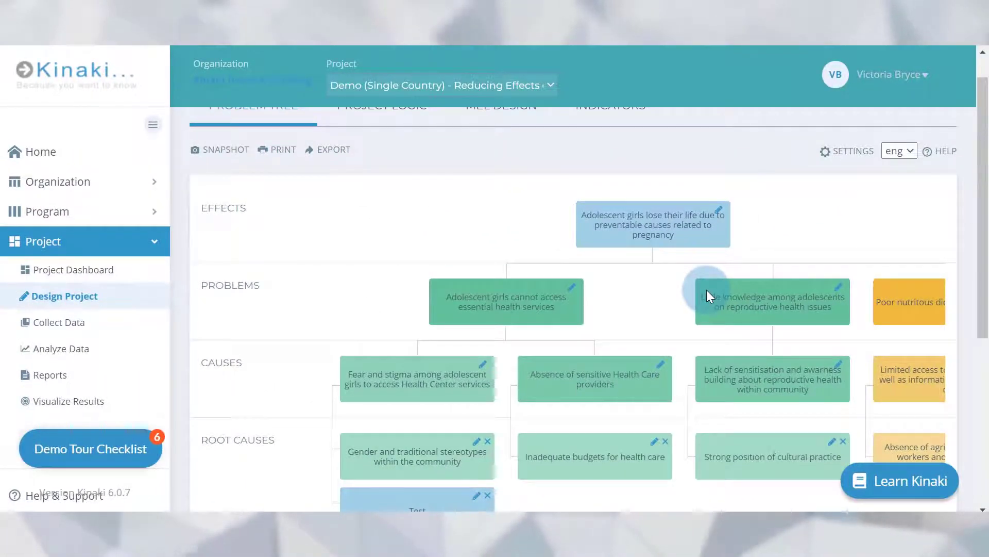
scroll(707, 289, down, 2)
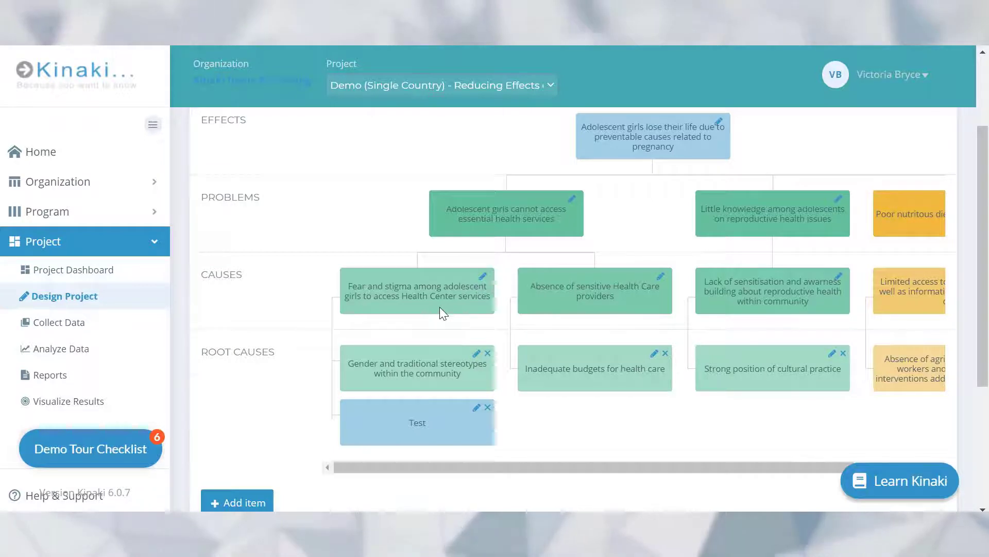
scroll(440, 308, up, 3)
Return to the project logic and review its levels from the ultimate outcome down to the unconnected results
click(369, 139)
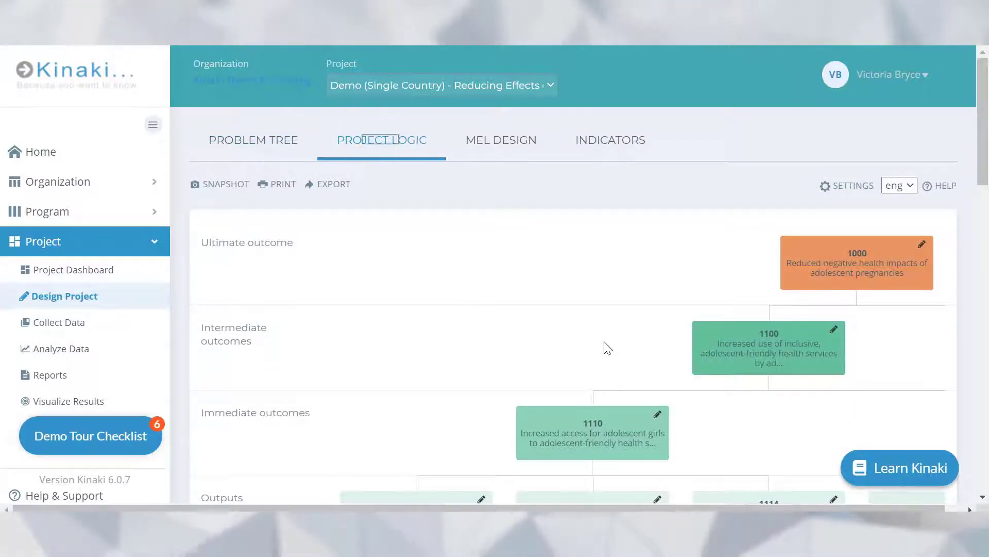
scroll(608, 348, down, 2)
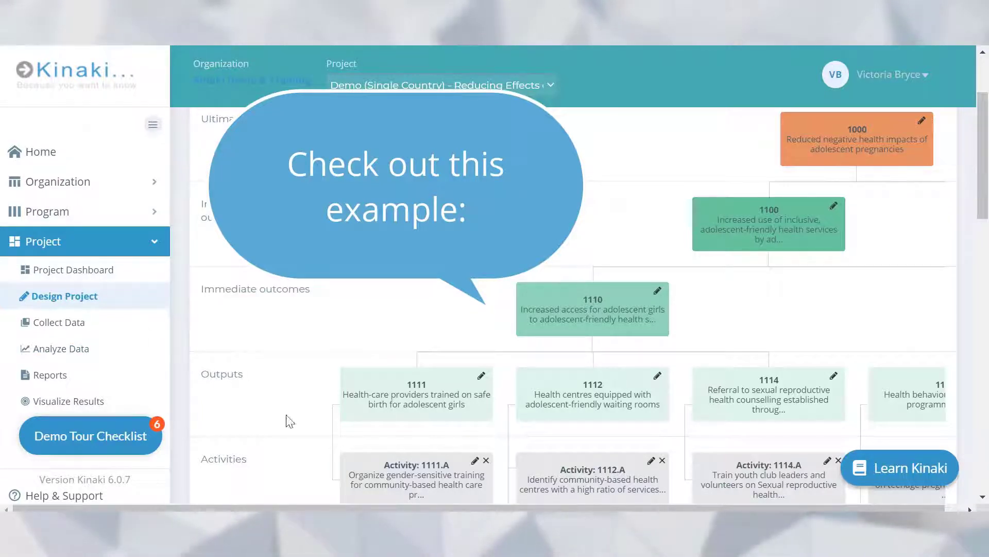
scroll(288, 450, down, 1)
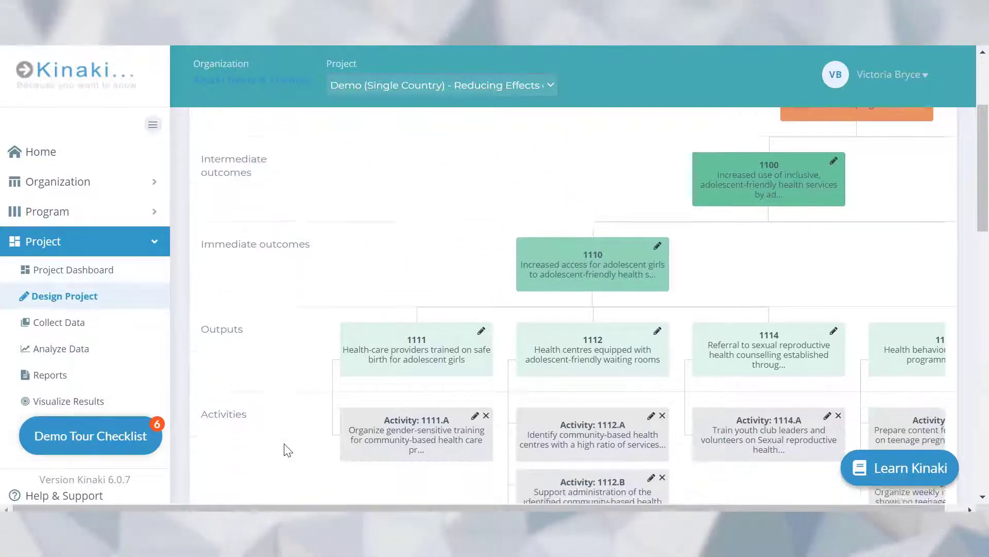
scroll(286, 449, down, 5)
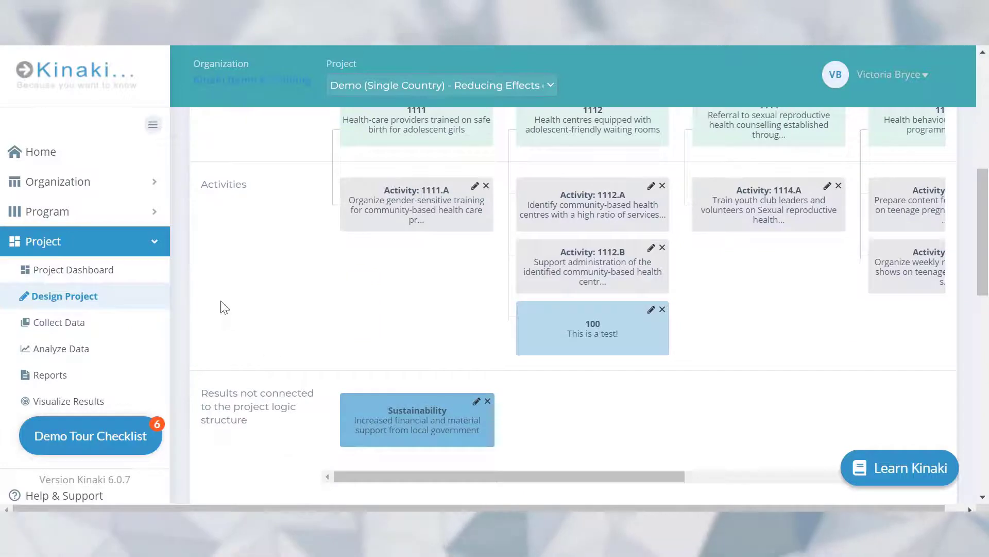
scroll(338, 427, down, 3)
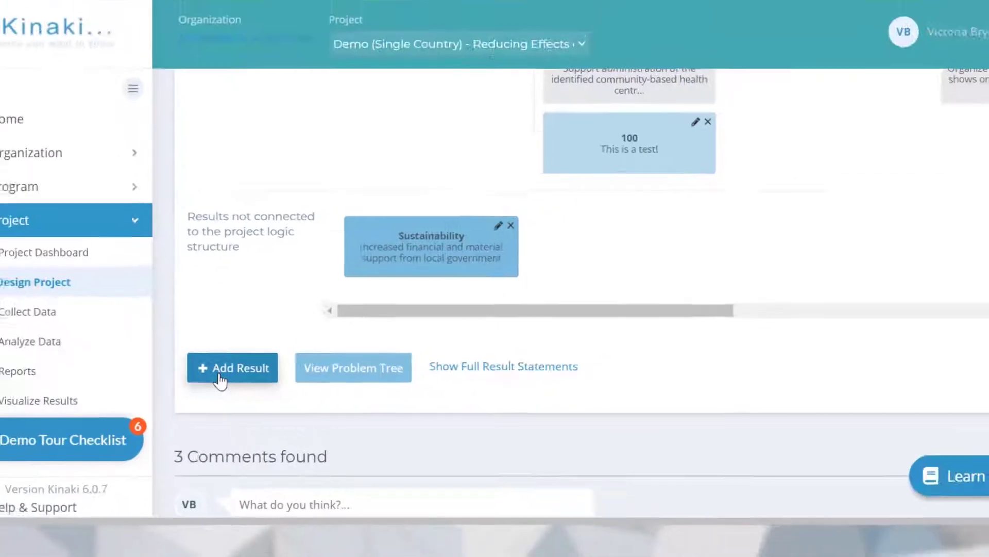
Start a new result with the code 100 and the description "This is a test!"
click(140, 355)
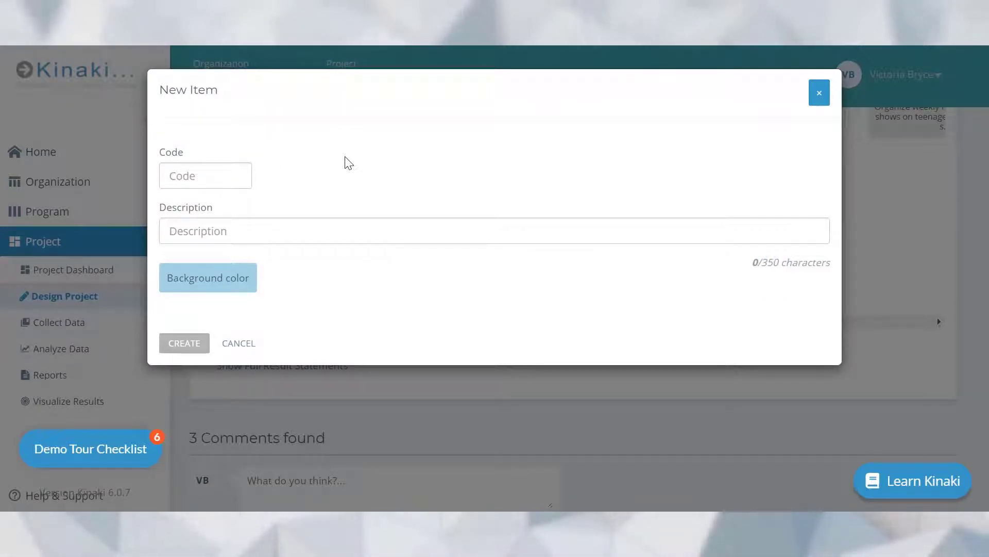
click(232, 182)
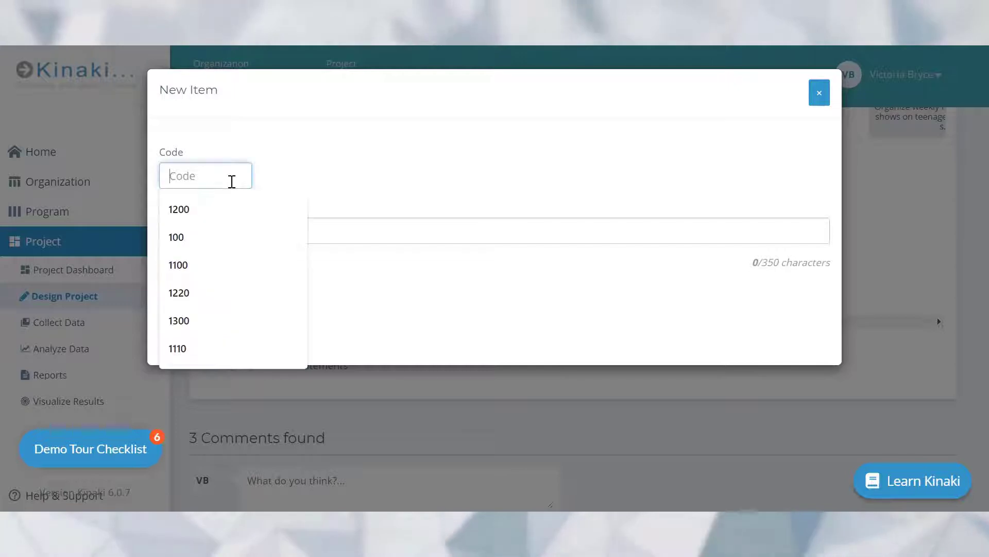
text(100)
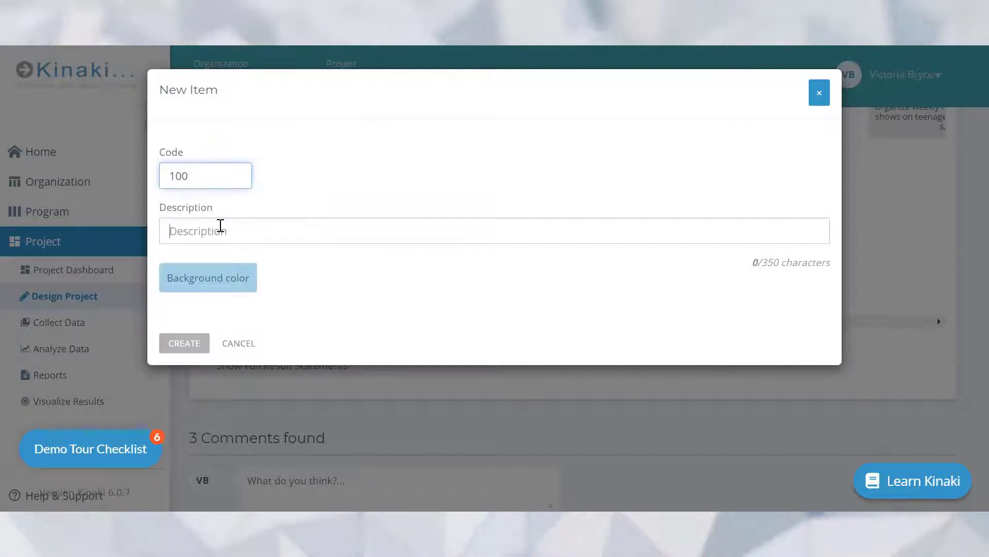
text(this i)
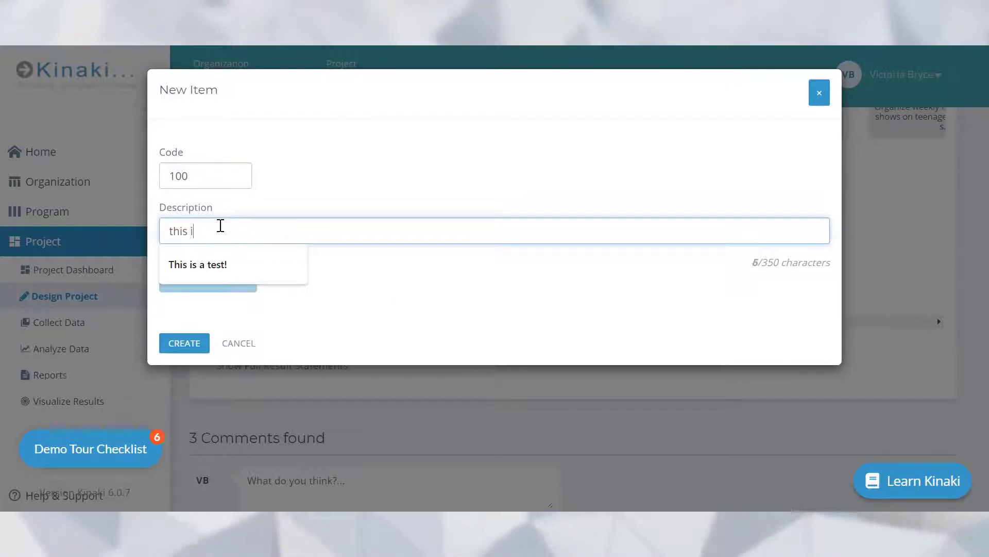
text(s a test!)
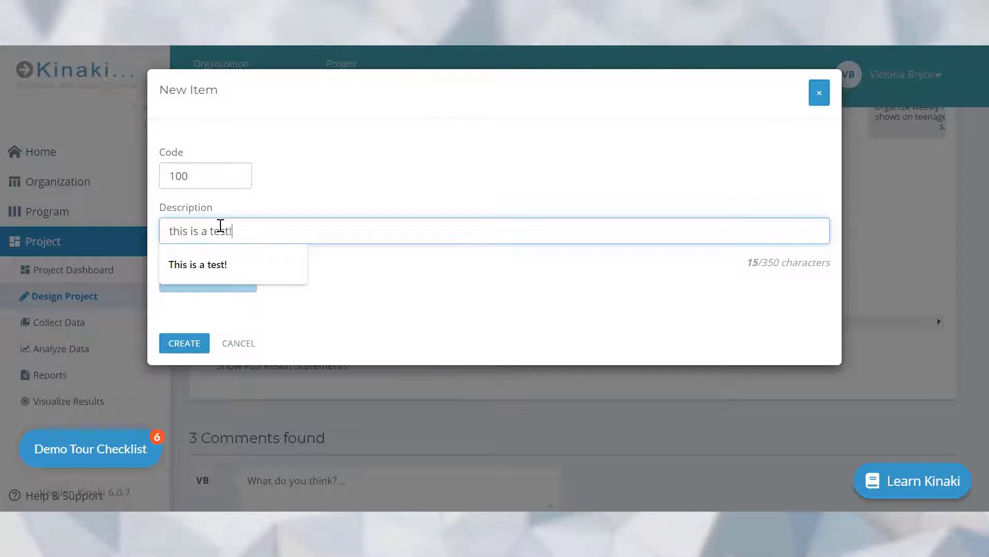
click(222, 264)
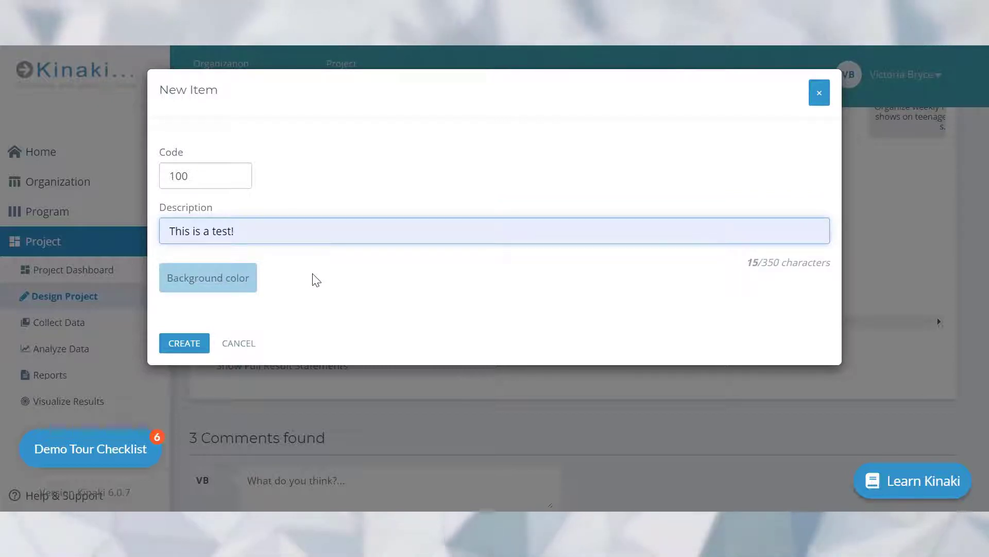
Give the new result a yellow background colour and create it
click(229, 298)
click(228, 296)
click(229, 296)
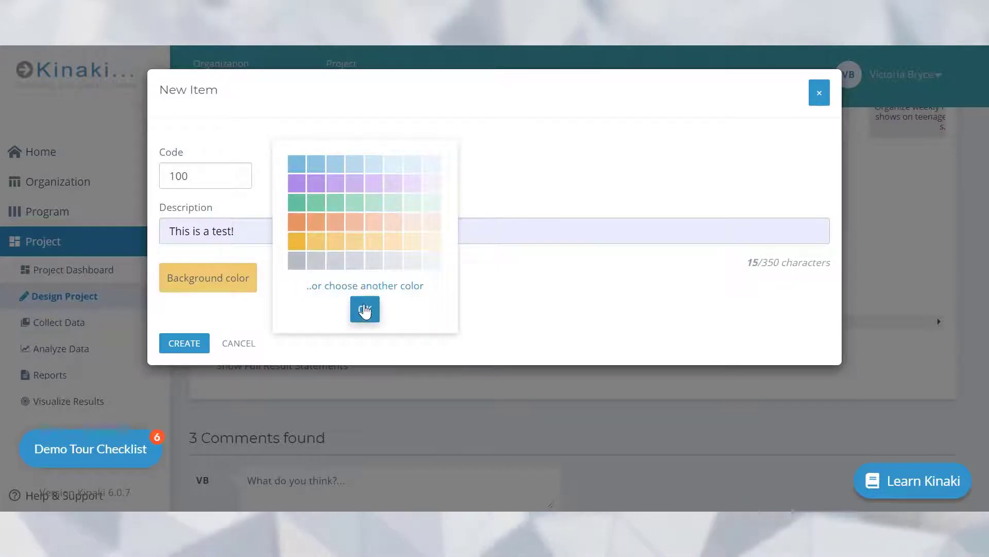
click(365, 311)
click(190, 345)
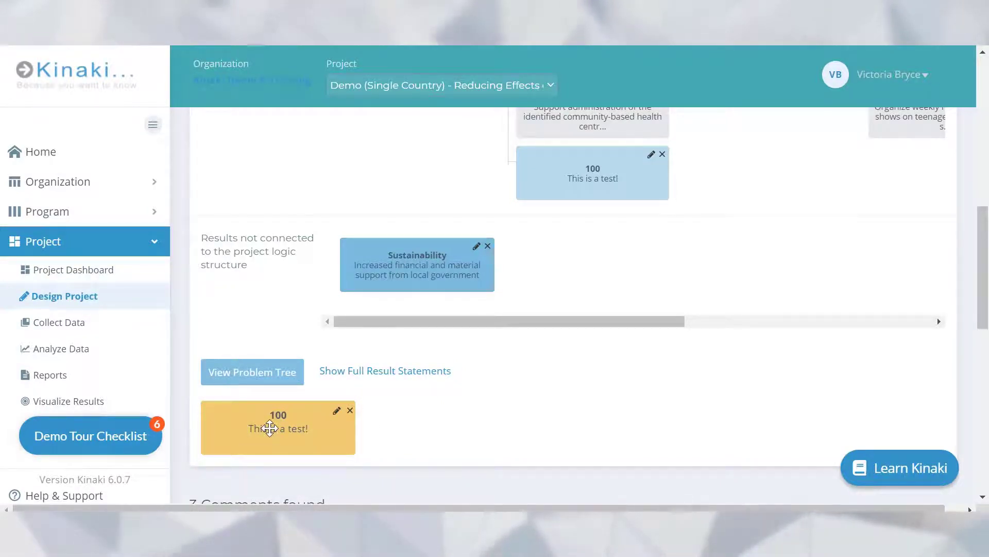
Place the new yellow result 100 in the Activities level under output 1112, below the blue result 100
drag(269, 429, 289, 411)
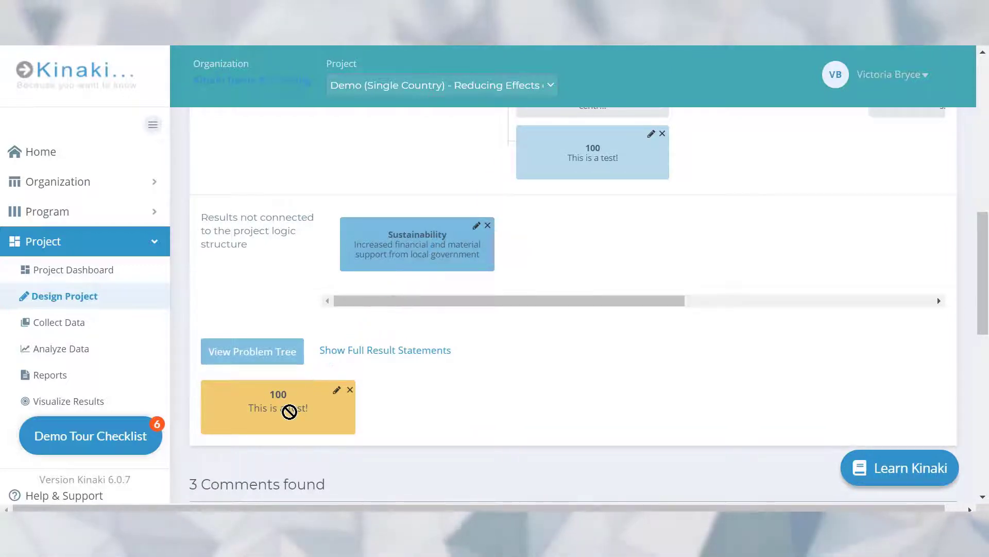
scroll(462, 360, up, 10)
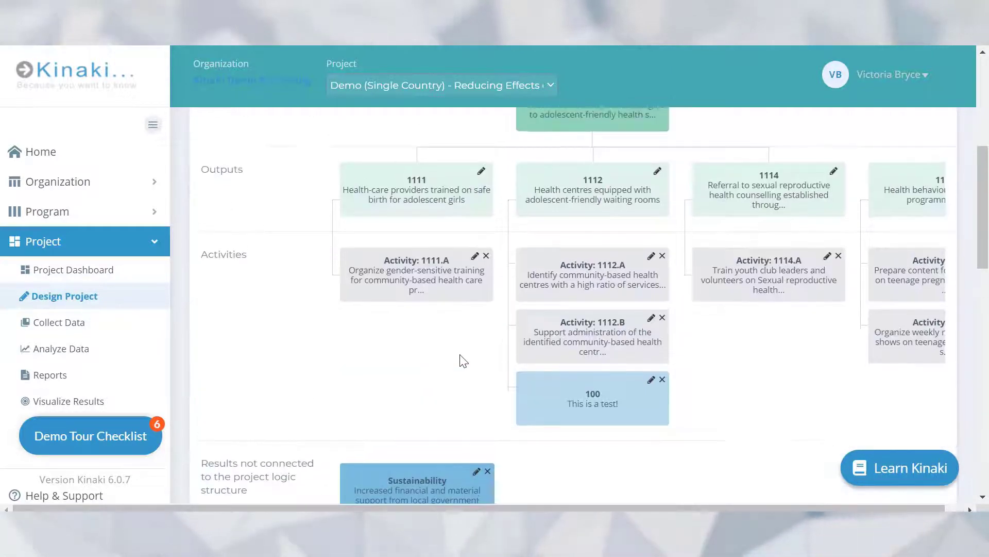
scroll(773, 121, up, 2)
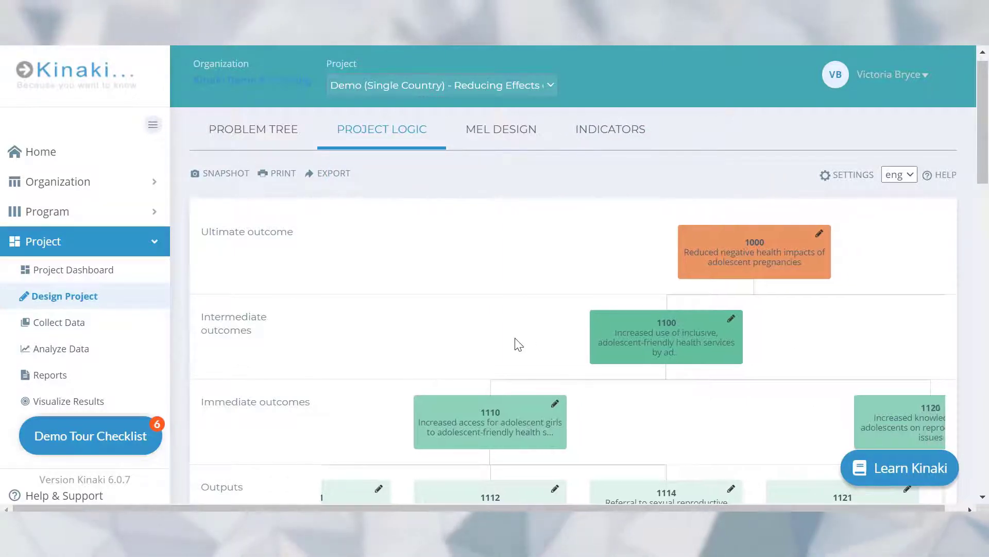
scroll(395, 329, down, 5)
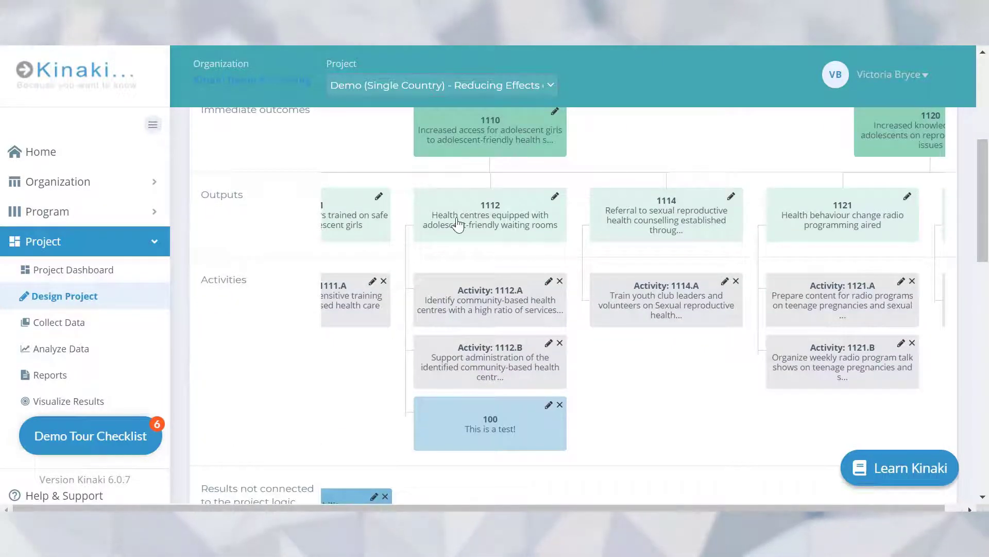
scroll(457, 221, up, 4)
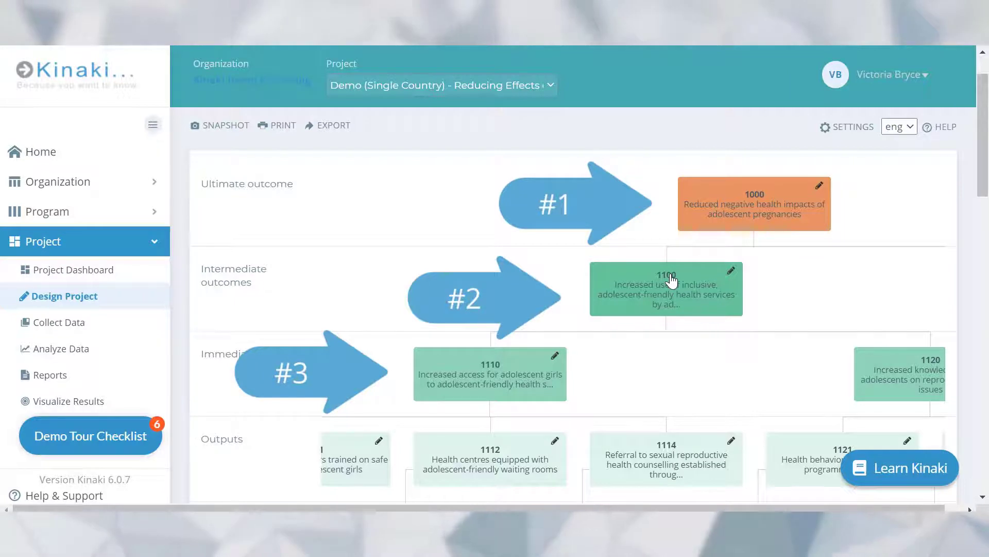
scroll(488, 314, down, 10)
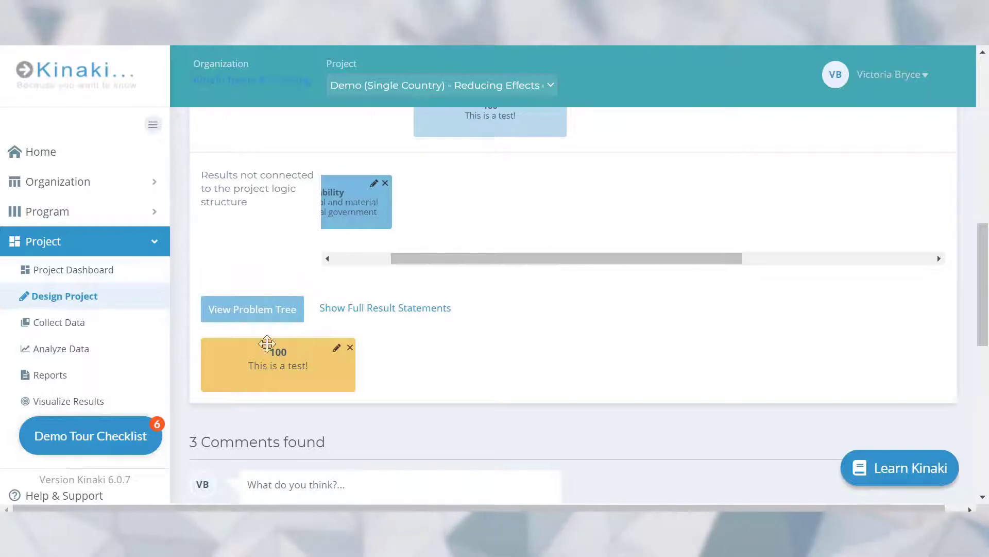
scroll(461, 191, up, 1)
scroll(461, 192, up, 1)
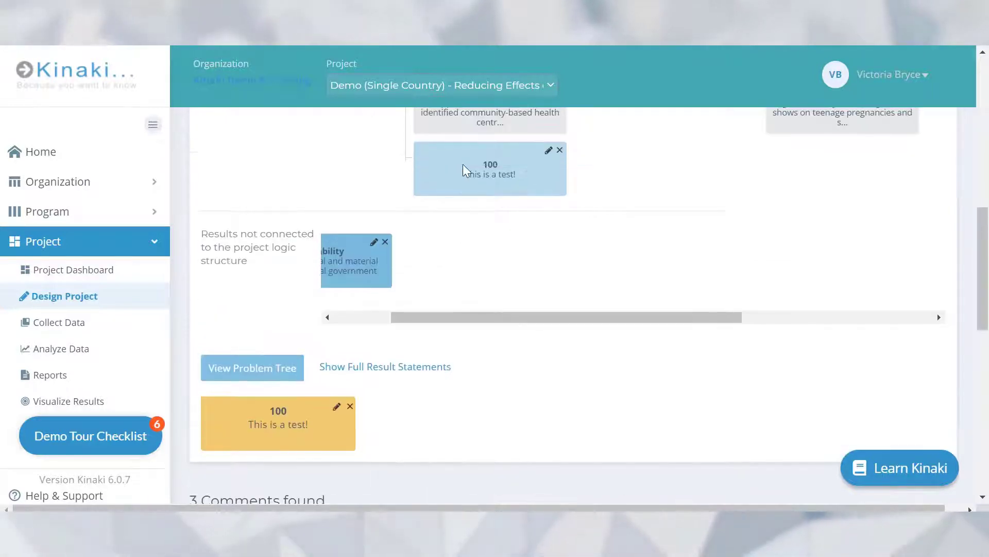
drag(268, 438, 570, 192)
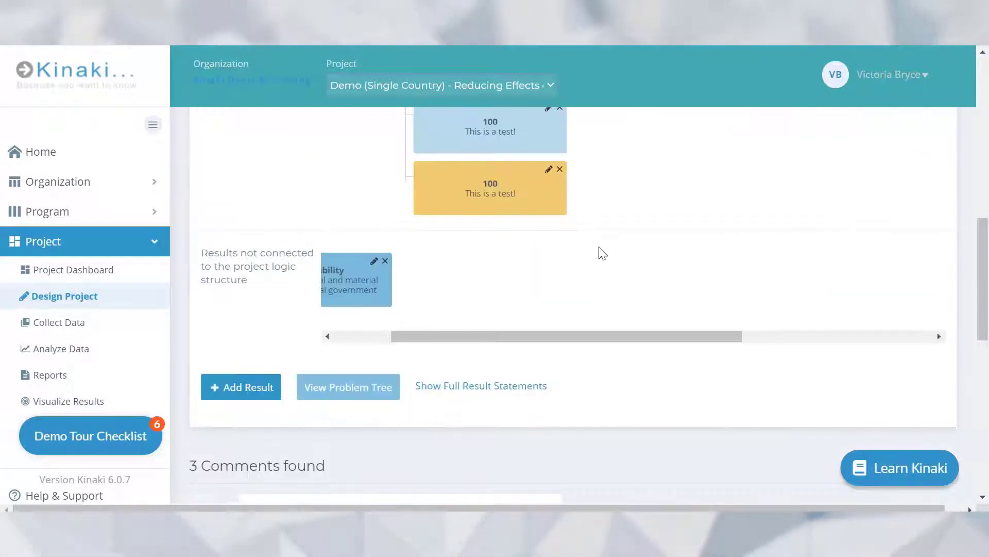
Move Activity 1112.B from the unconnected results to the Activities level under output 1112
scroll(603, 253, up, 2)
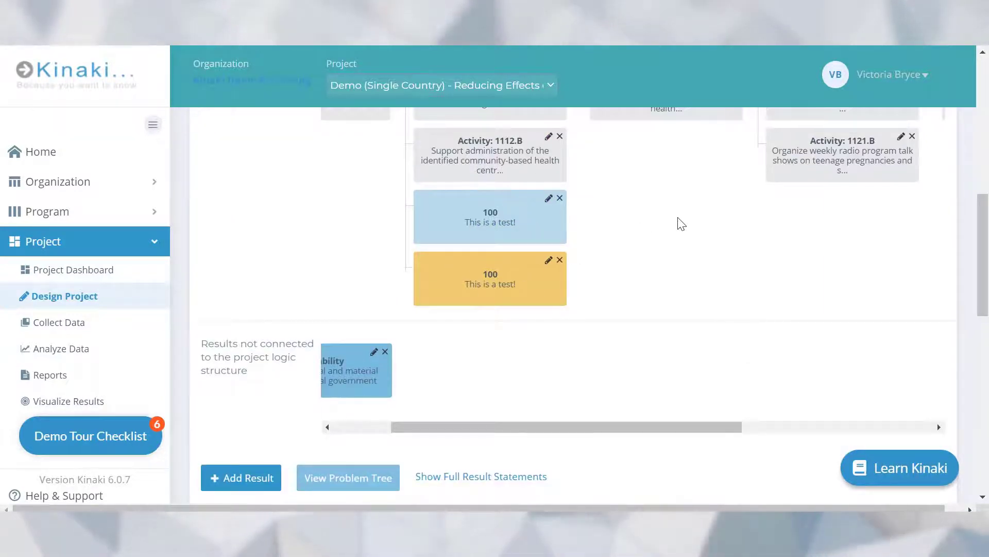
scroll(589, 210, up, 2)
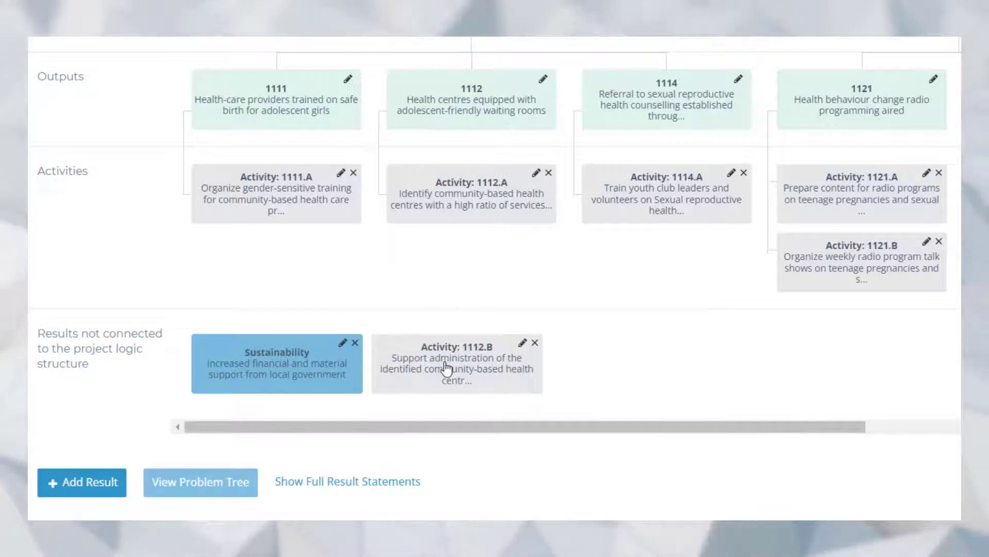
drag(445, 355, 559, 216)
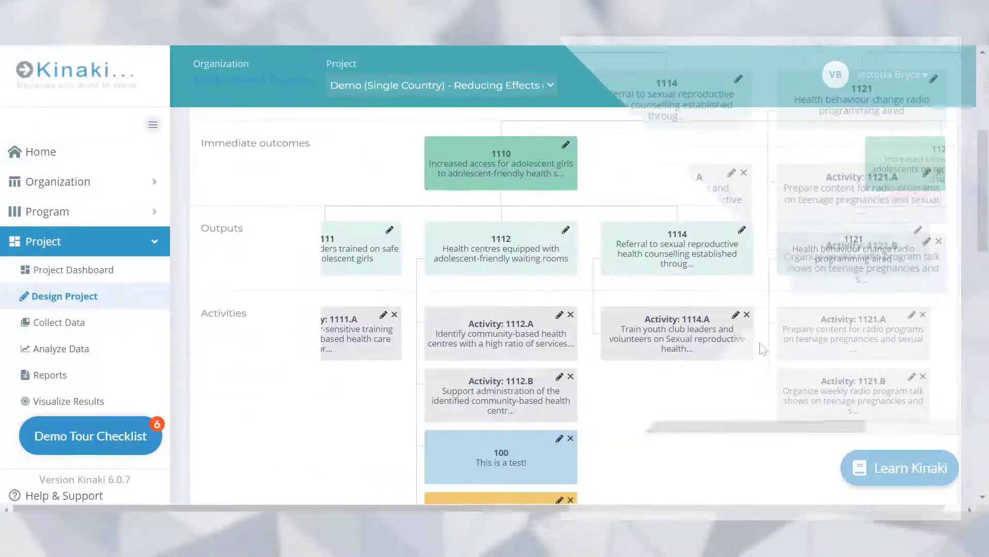
Check the full statement of Activity 1114.A on its card
scroll(764, 349, down, 3)
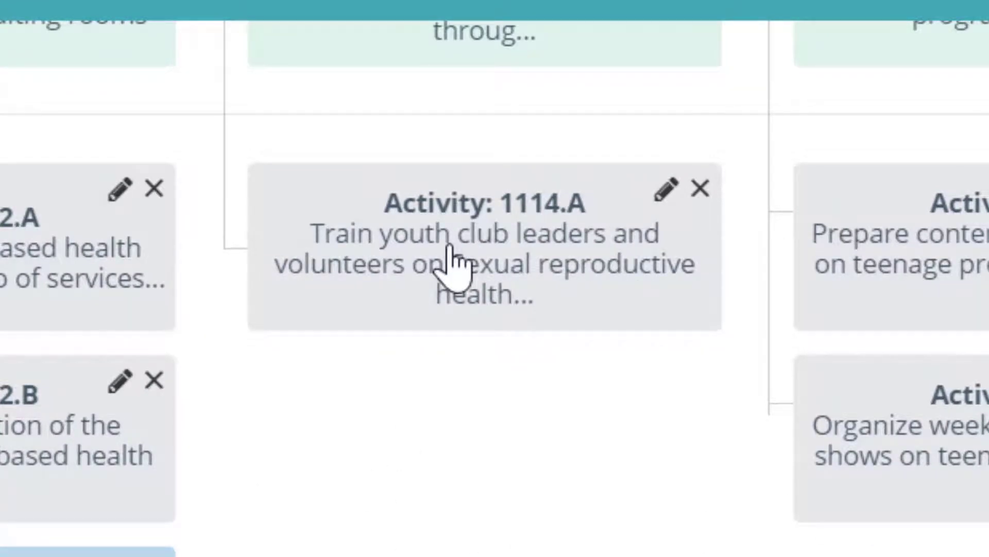
click(452, 262)
click(450, 245)
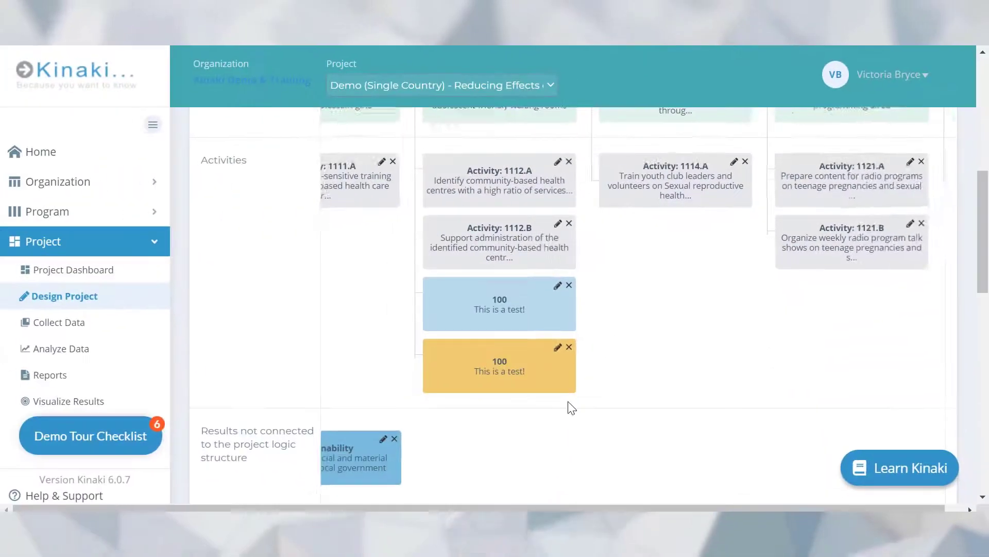
Show the full result statements for the whole project logic diagram
scroll(568, 401, left, 2)
scroll(571, 407, down, 4)
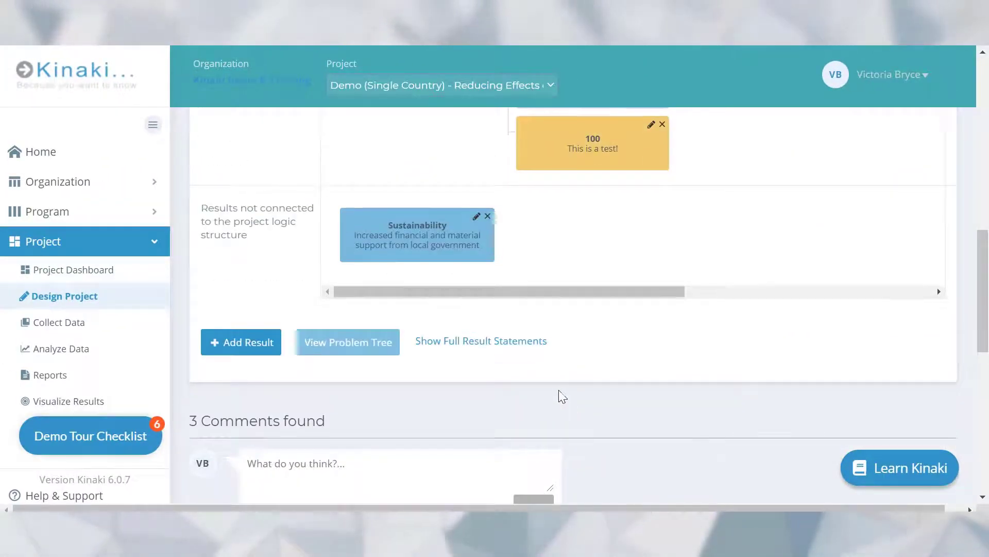
click(433, 349)
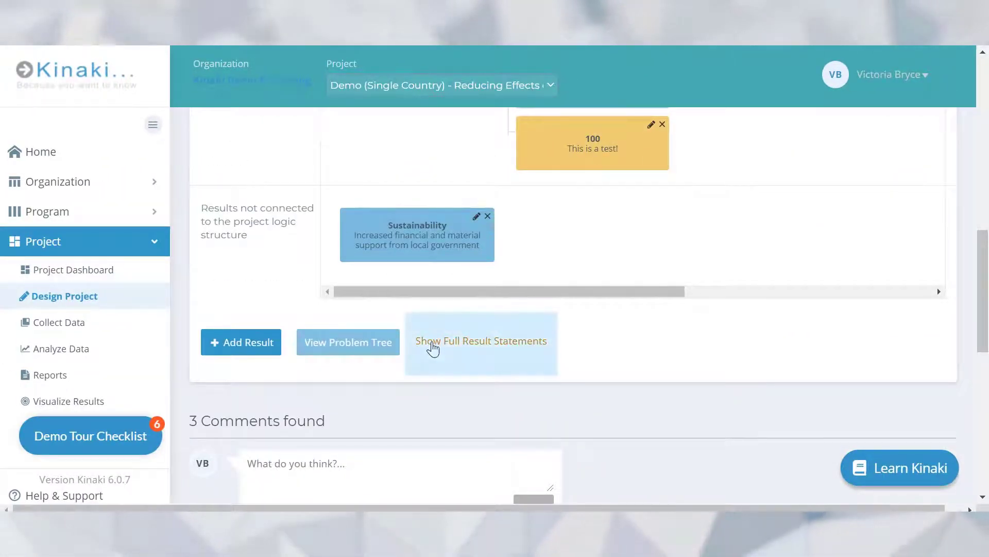
Show the full result statements across the diagram, read the activity statements, and hide the full statements again
click(492, 345)
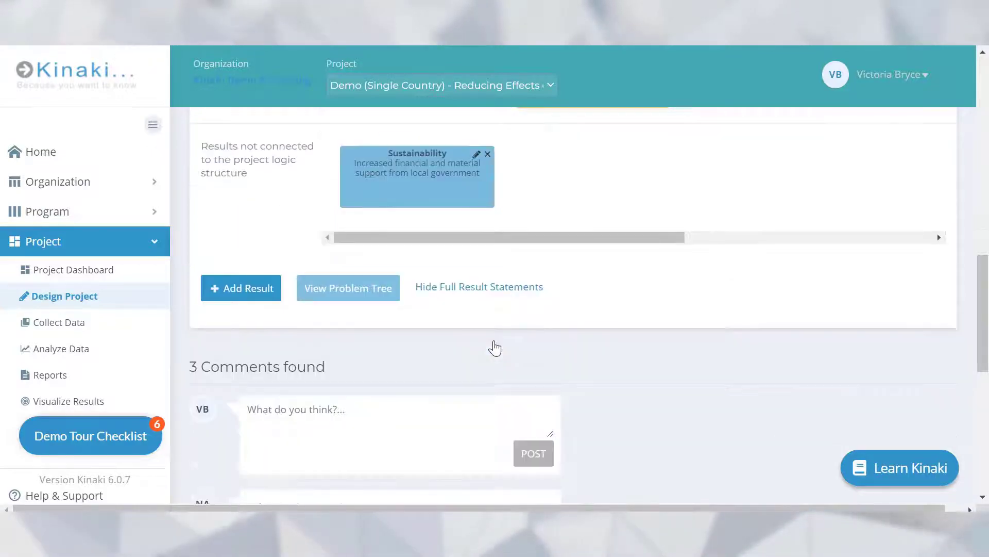
scroll(773, 268, up, 5)
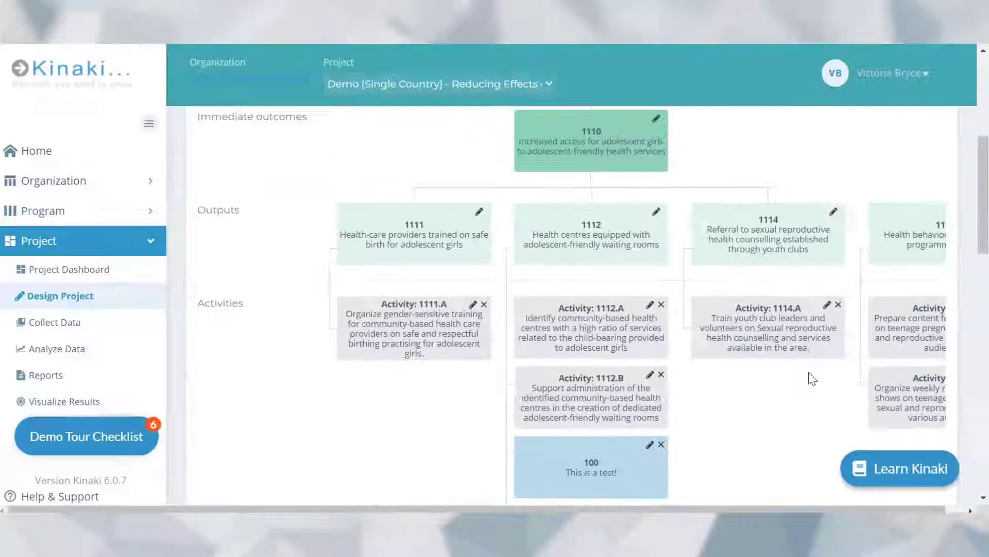
scroll(811, 376, down, 5)
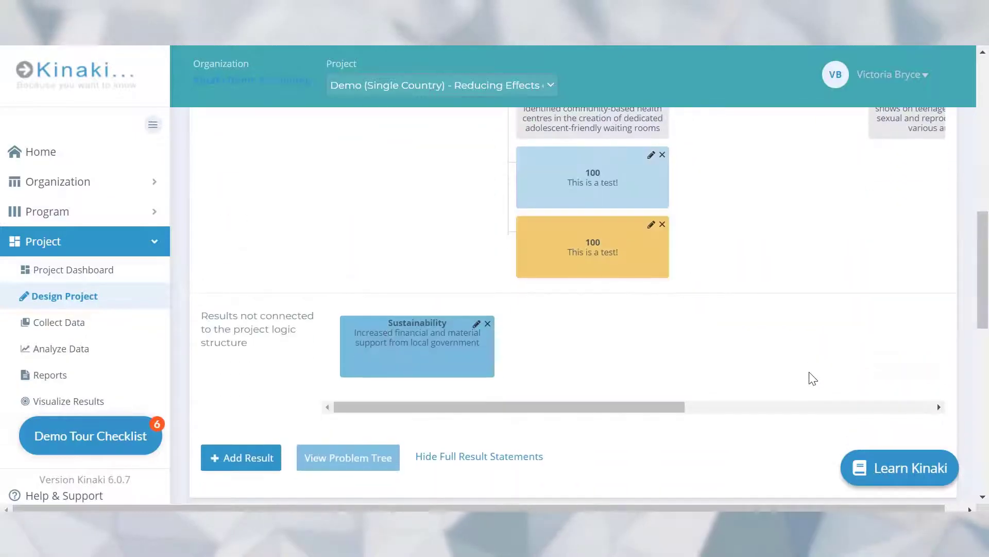
click(479, 457)
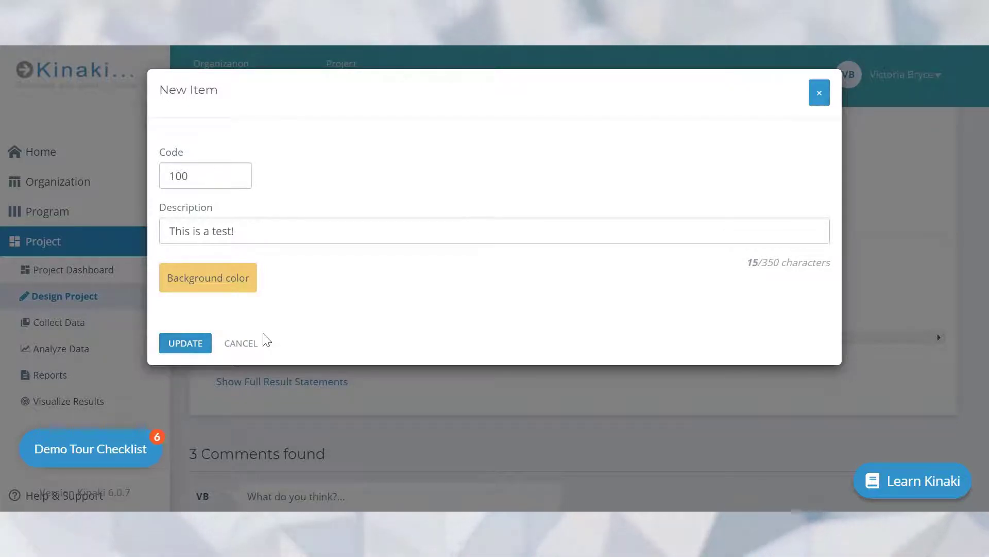
Close the yellow result 100's details without saving and review the project logic from the activities up to the ultimate outcome
click(243, 344)
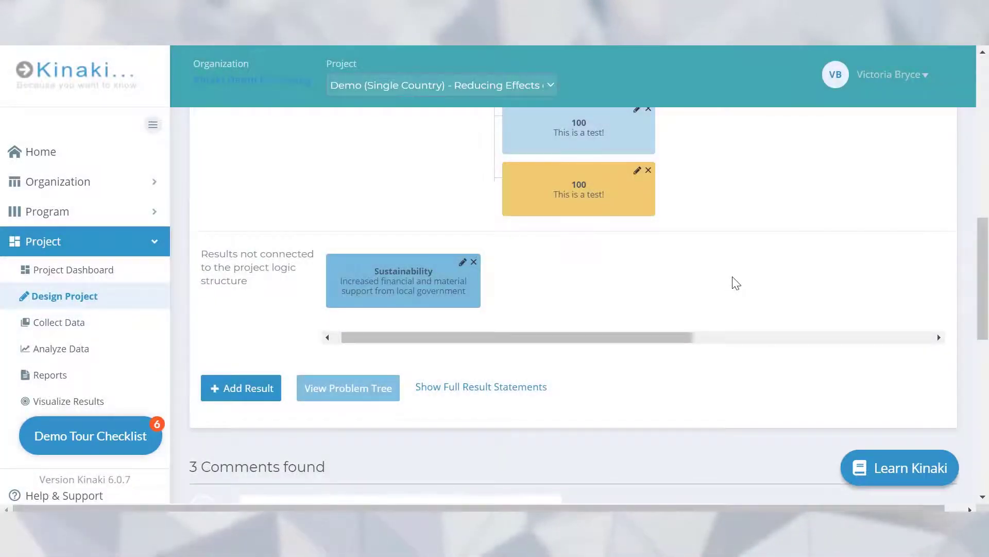
scroll(734, 281, up, 2)
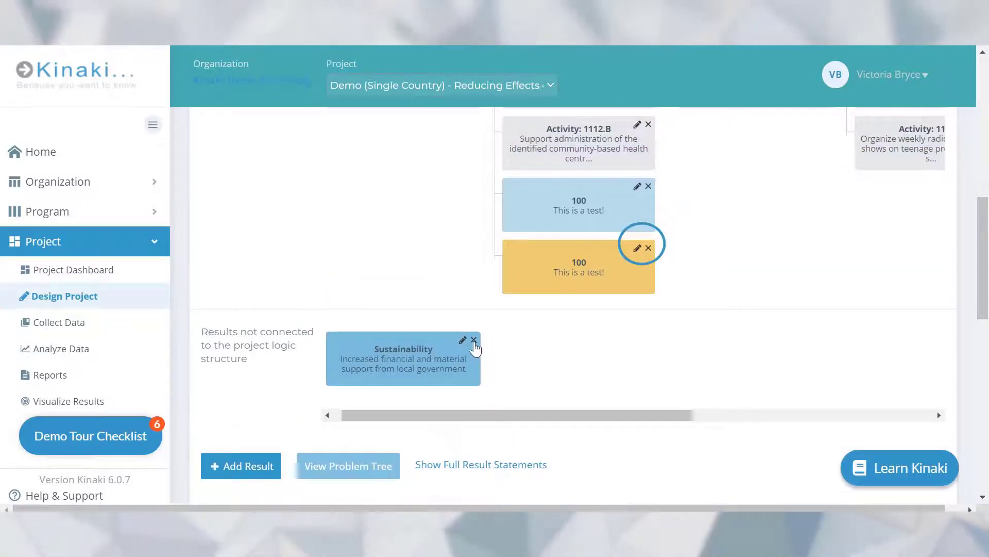
scroll(657, 261, up, 3)
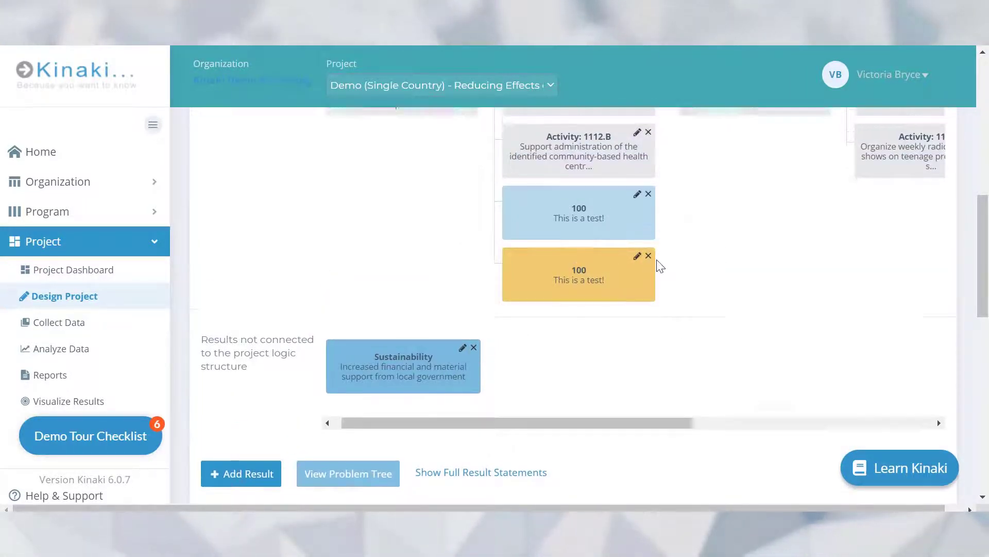
scroll(753, 313, up, 3)
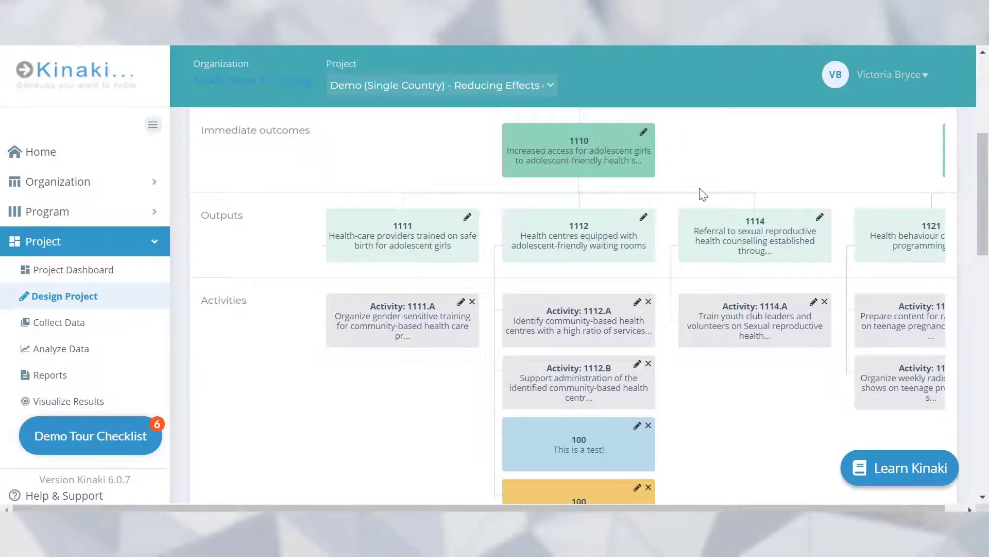
scroll(718, 161, up, 3)
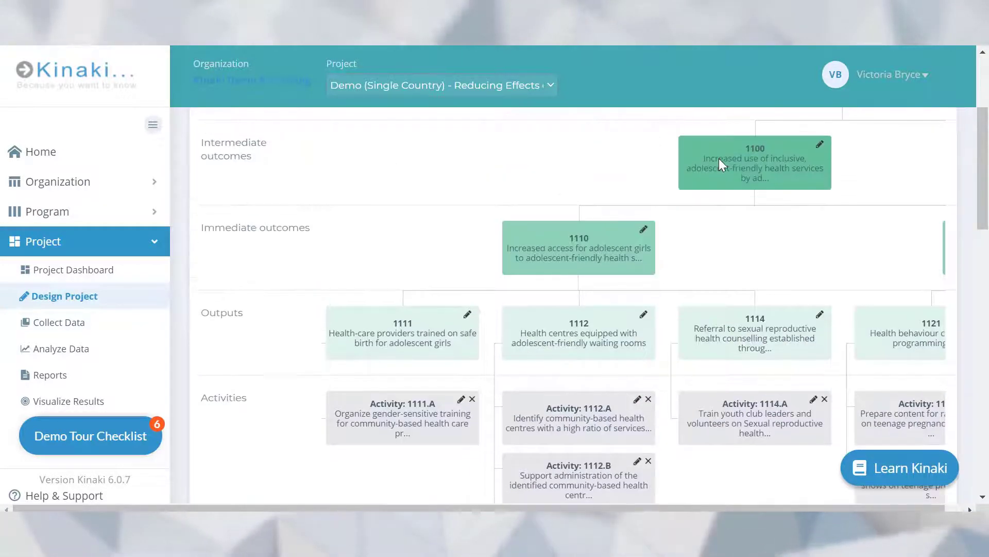
scroll(789, 242, down, 3)
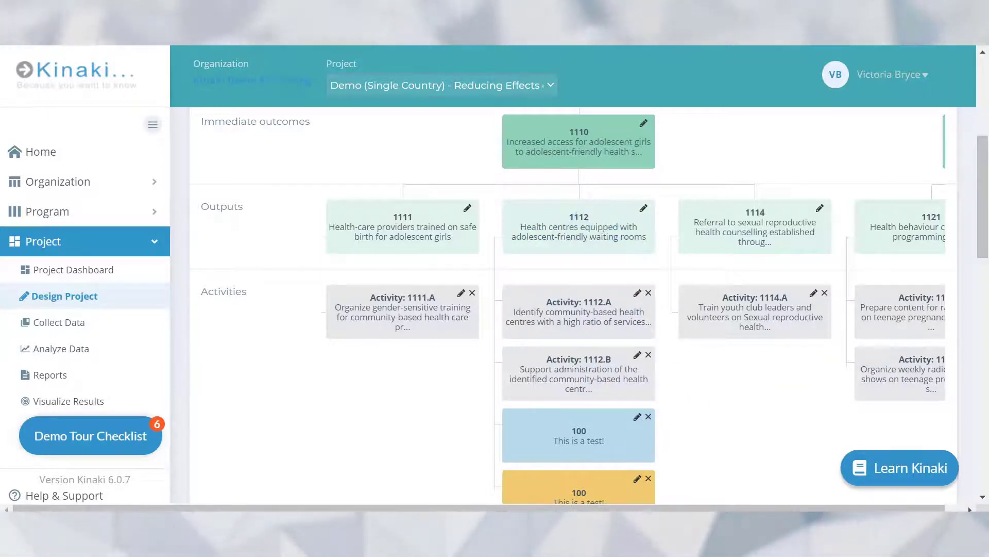
scroll(710, 376, up, 5)
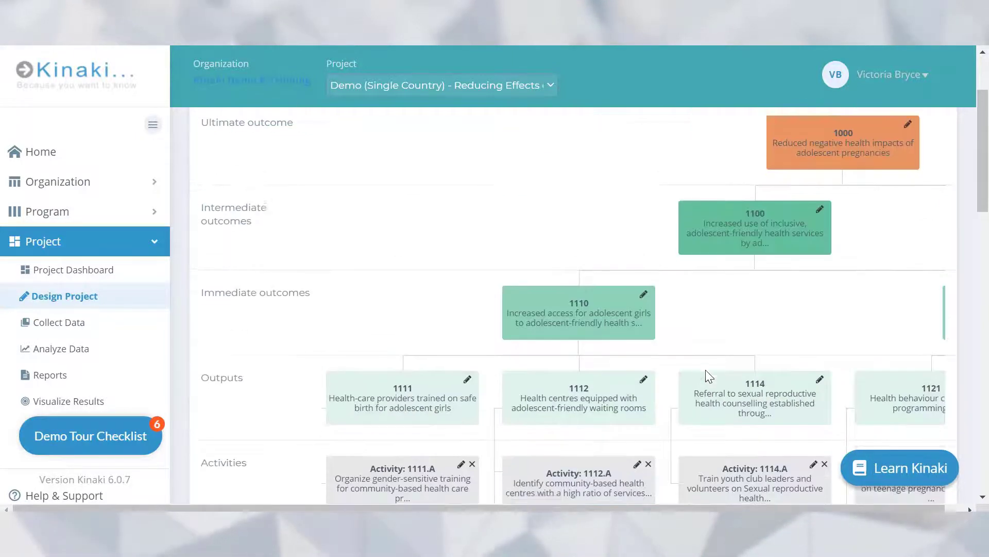
scroll(586, 173, up, 1)
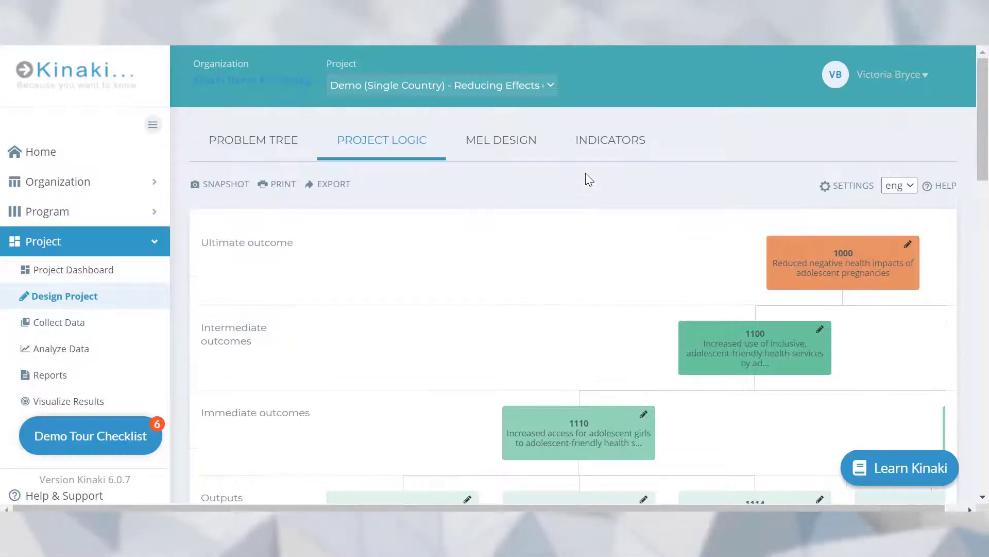
scroll(585, 173, right, 1)
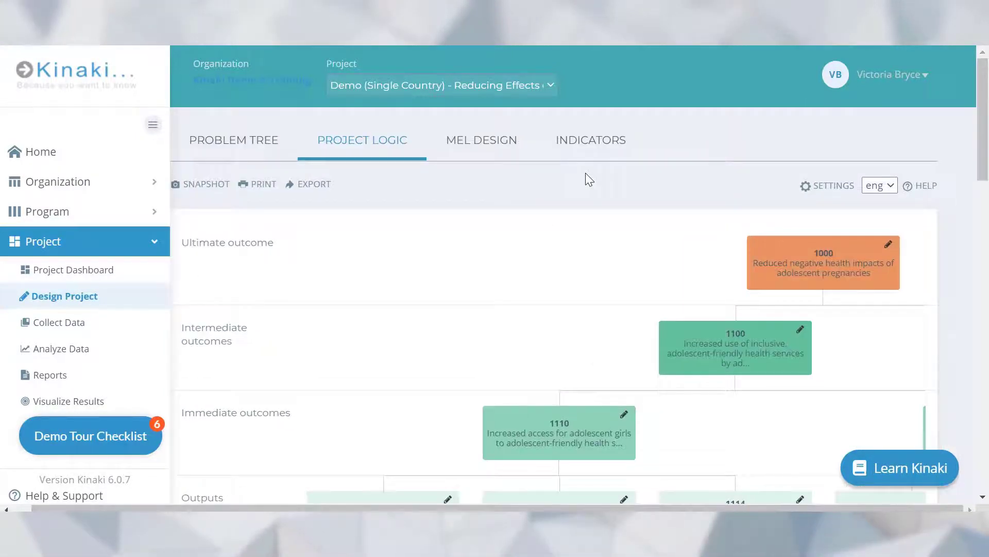
In the project logic settings, reorder the results levels so Intermediate outcomes comes before Ultimate outcome
click(830, 191)
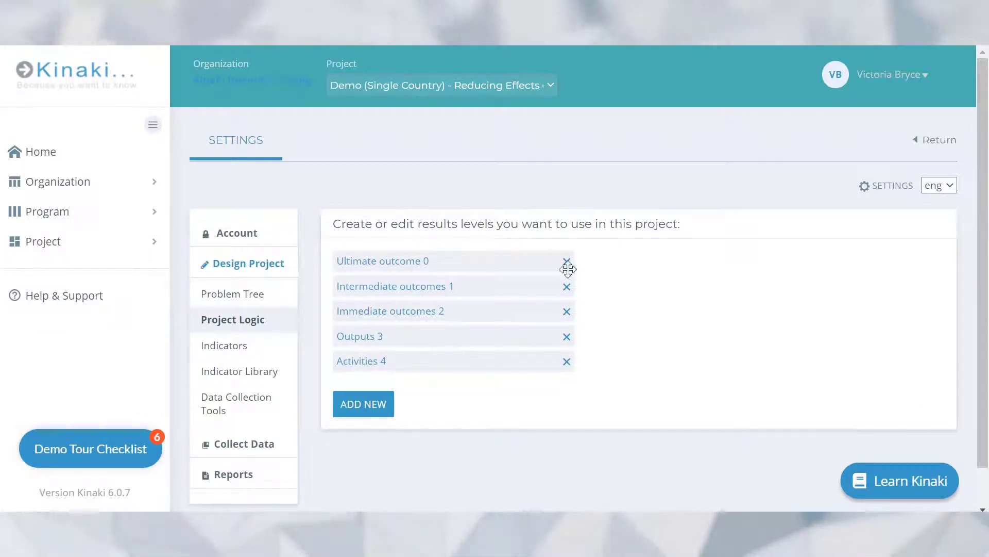
click(401, 272)
click(239, 213)
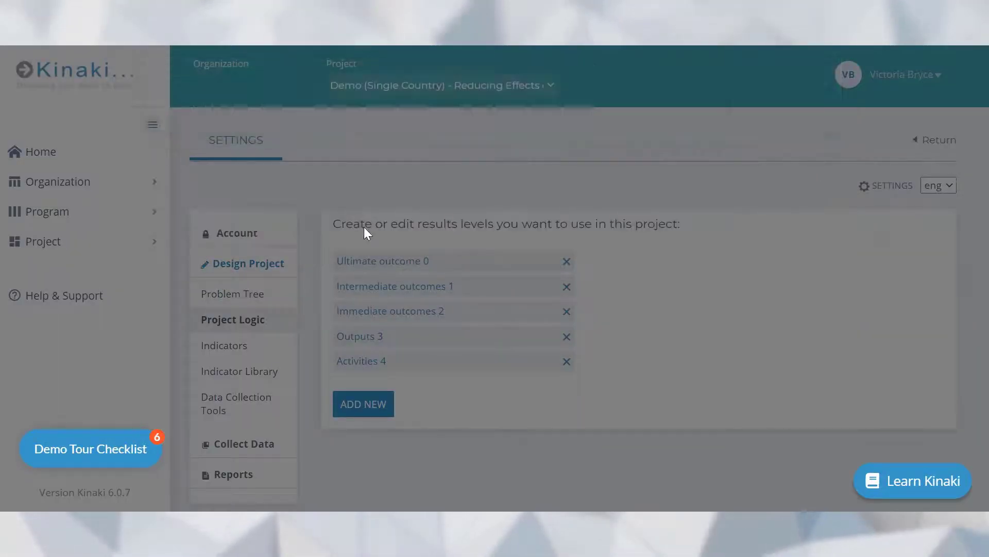
mouse_move(411, 261)
mouse_down()
mouse_move(420, 343)
mouse_move(411, 253)
mouse_up()
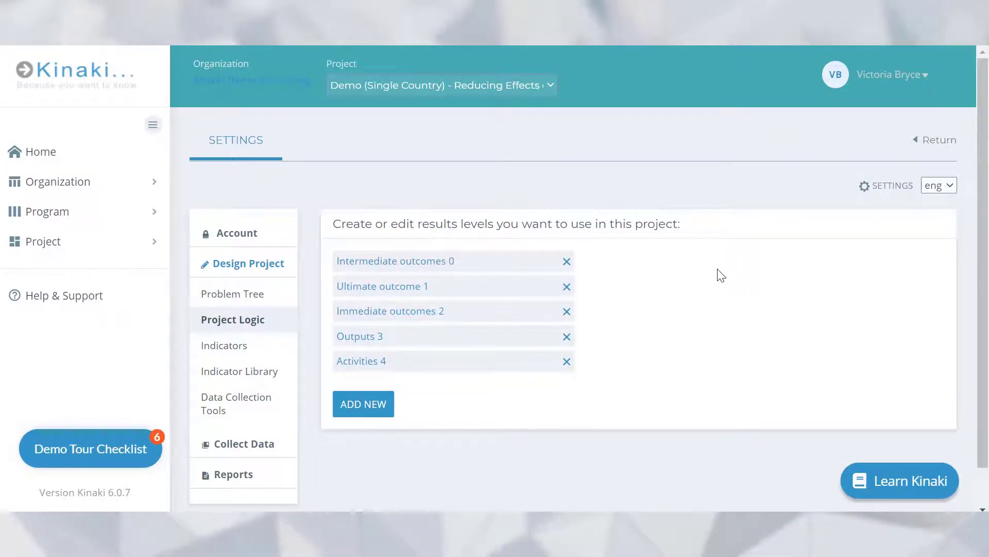
Switch the content language to fil and check the translated description of result 1100 in the project logic
click(950, 186)
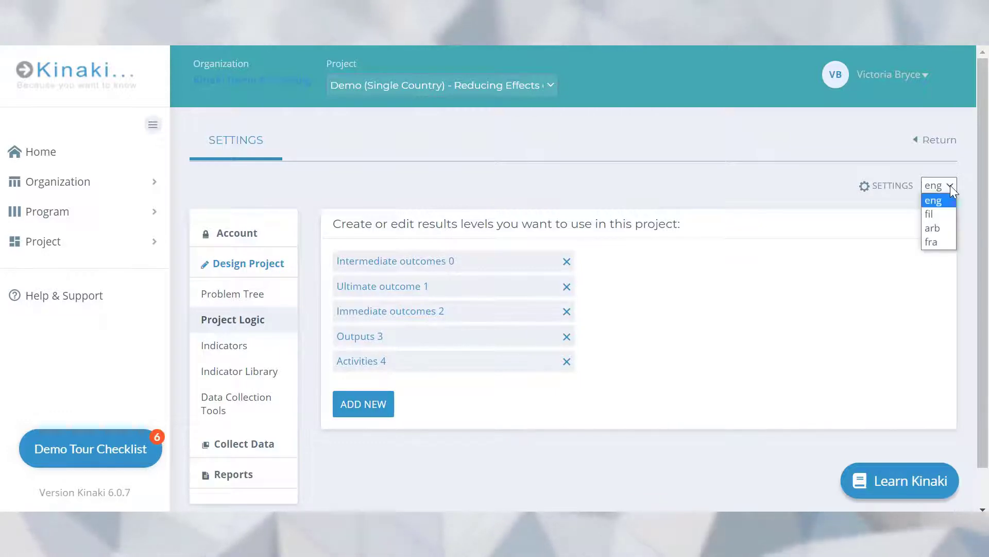
click(939, 213)
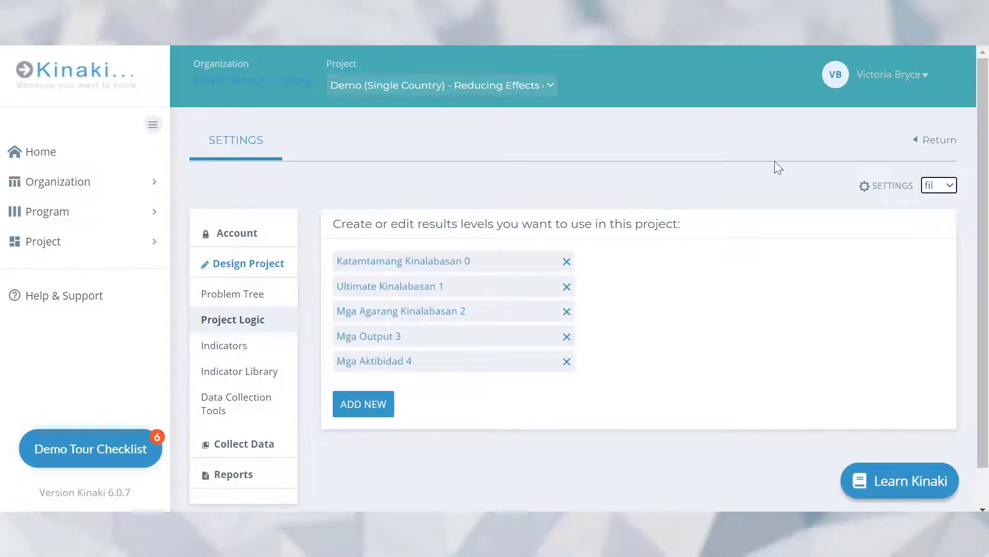
click(948, 139)
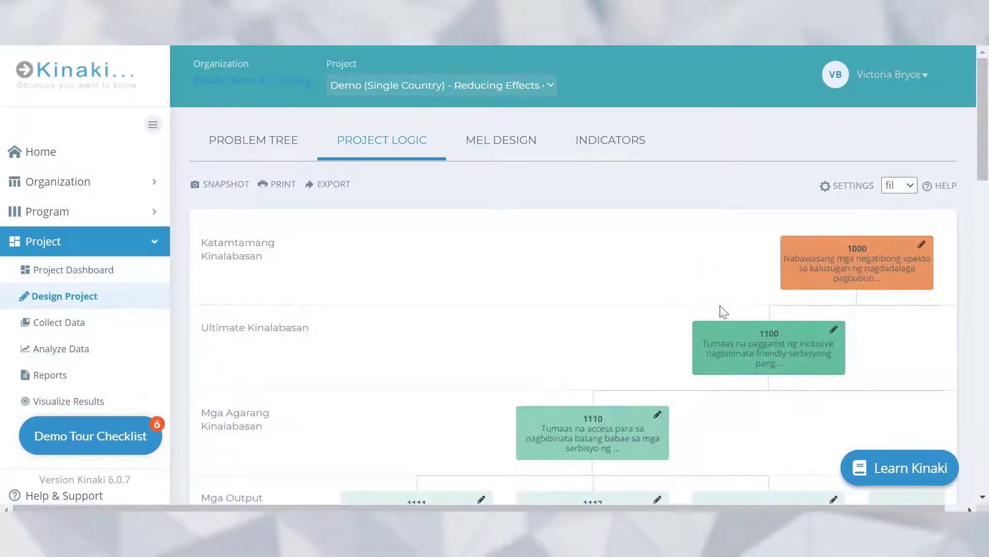
click(834, 329)
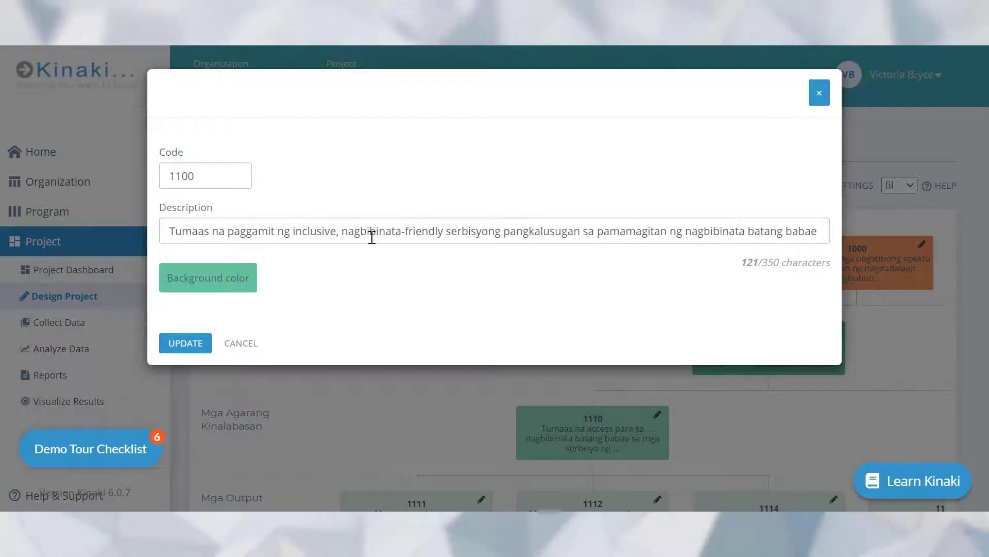
click(234, 343)
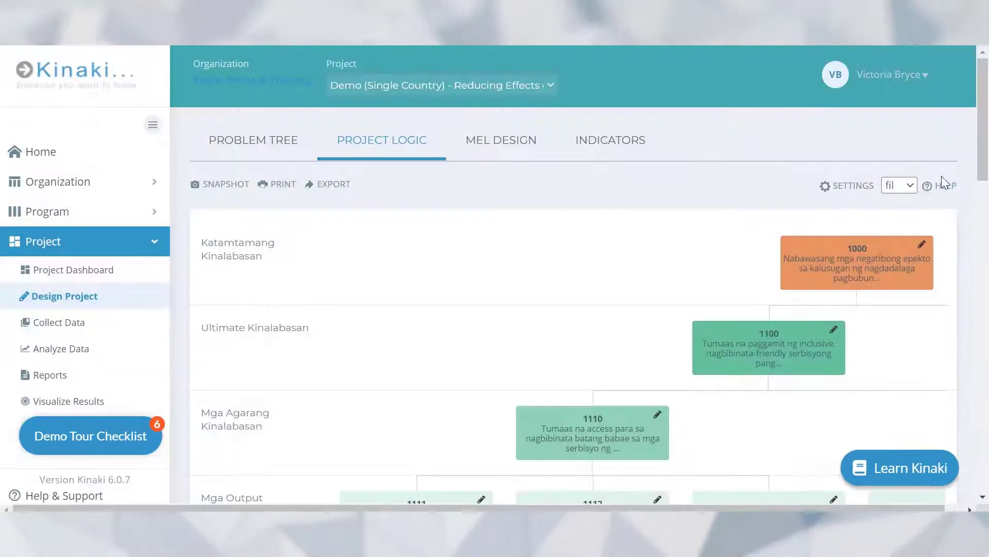
Set the project logic language to eng, check the results levels in the settings, and return to the diagram
click(911, 186)
click(906, 198)
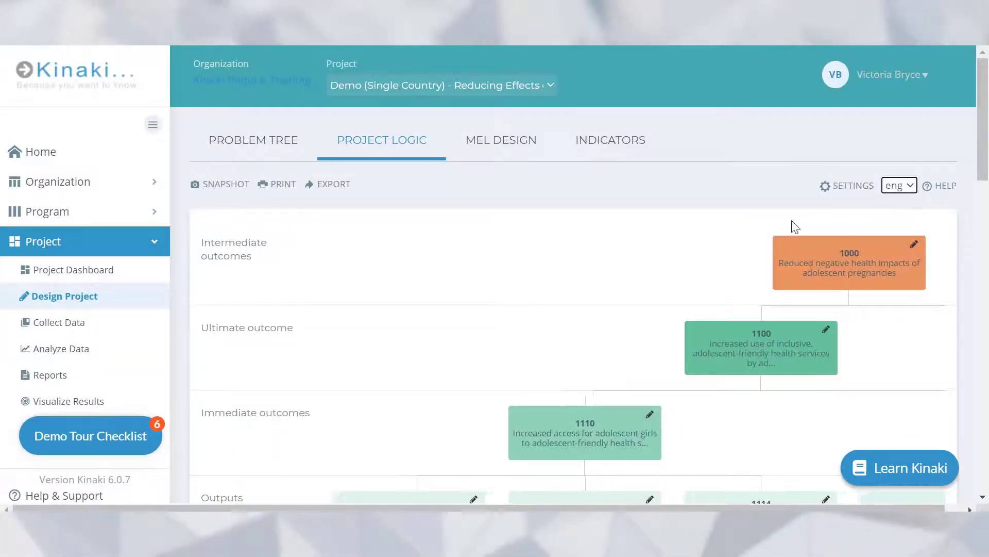
click(845, 186)
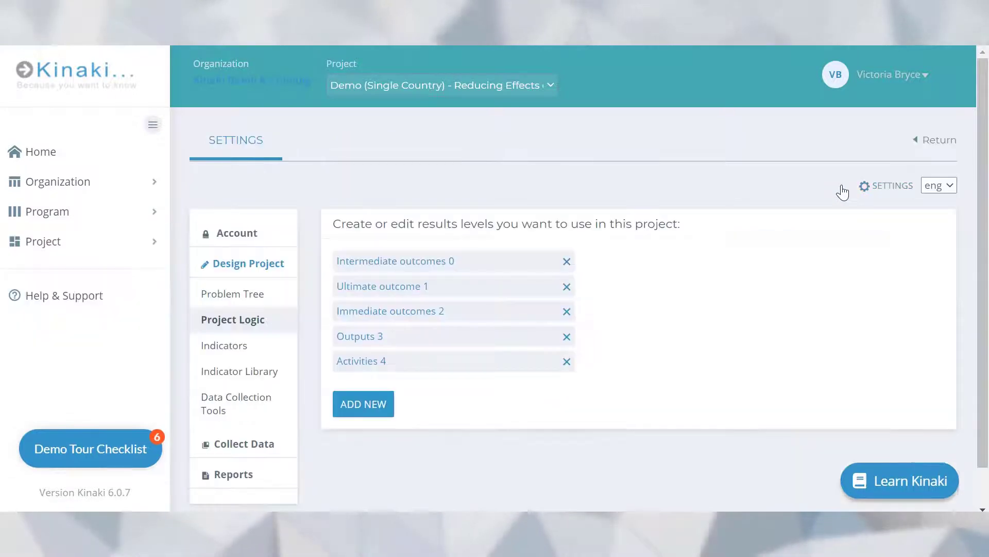
click(937, 141)
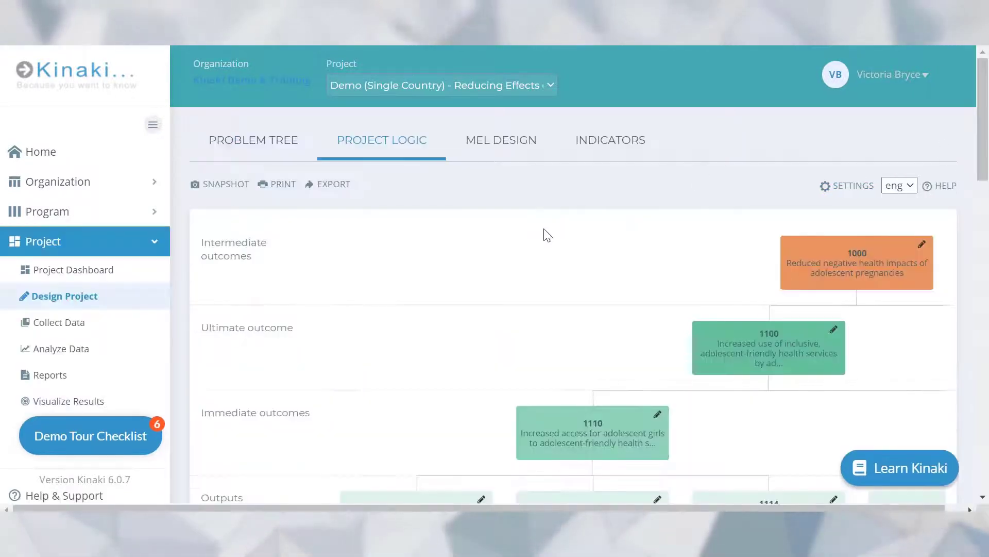
Check the export formats available for the project logic and read the comments posted below the diagram
click(333, 187)
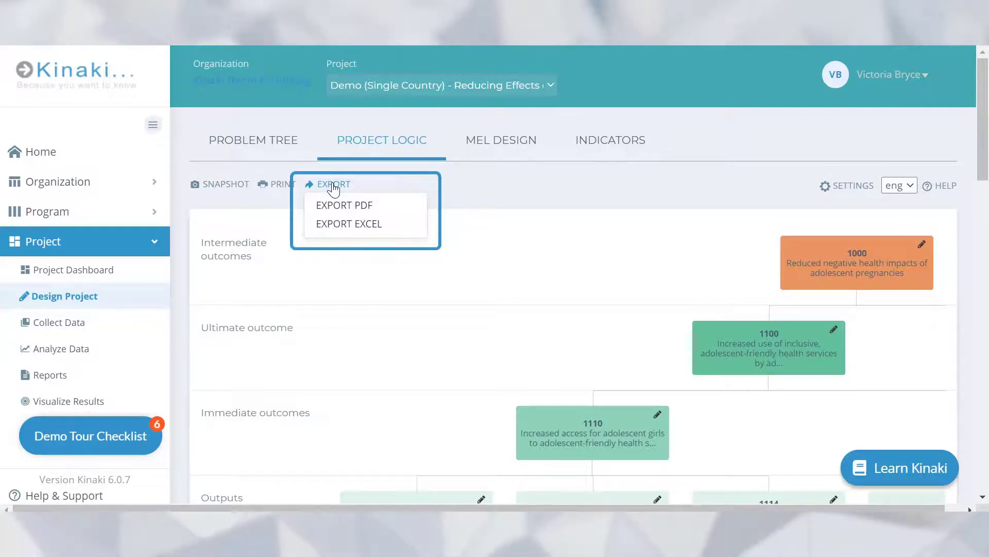
click(480, 185)
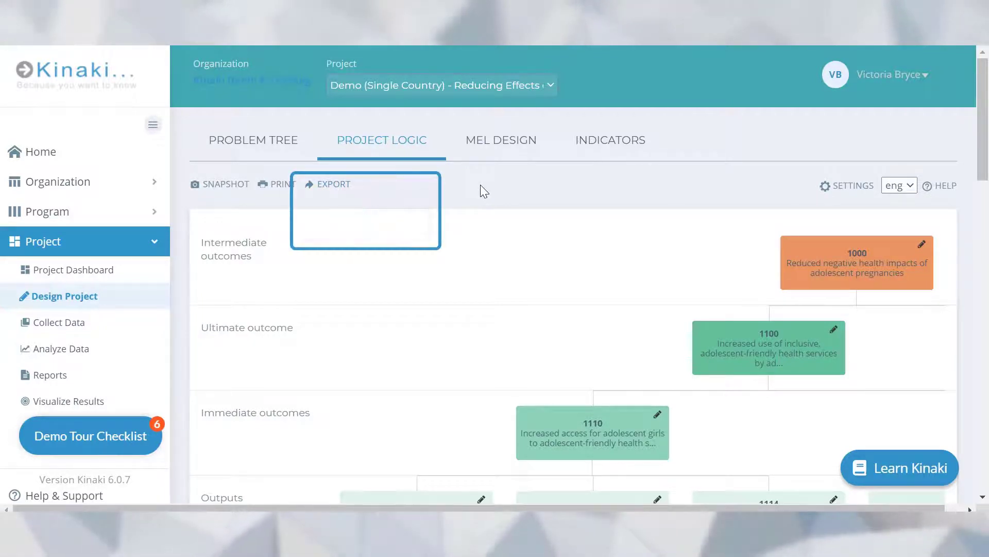
scroll(441, 397, down, 10)
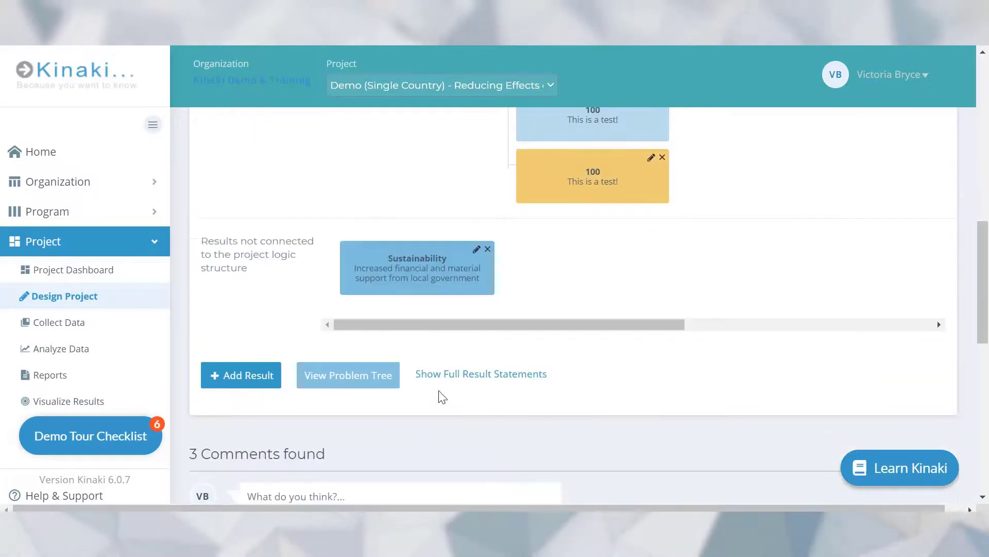
scroll(441, 397, down, 4)
scroll(442, 396, up, 1)
scroll(442, 397, down, 5)
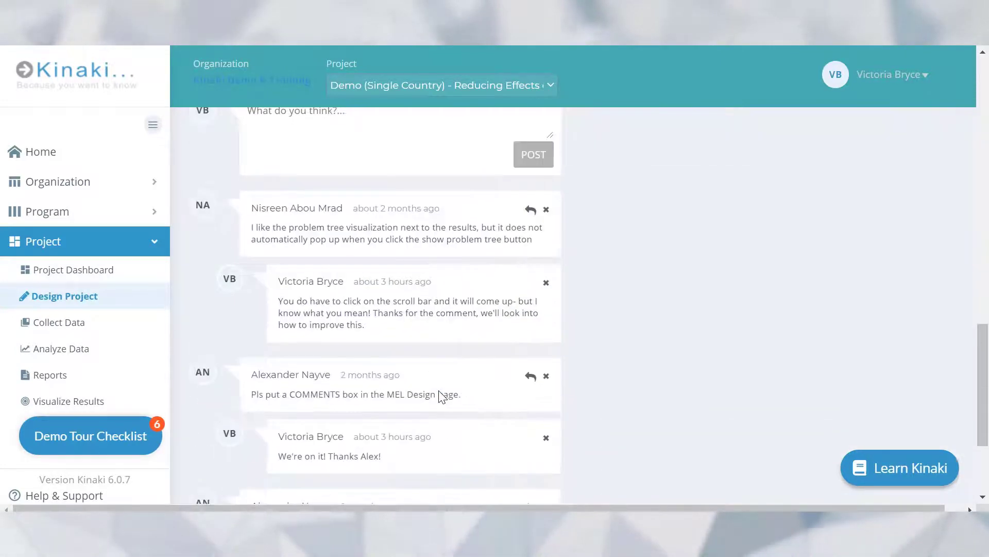
scroll(439, 391, up, 3)
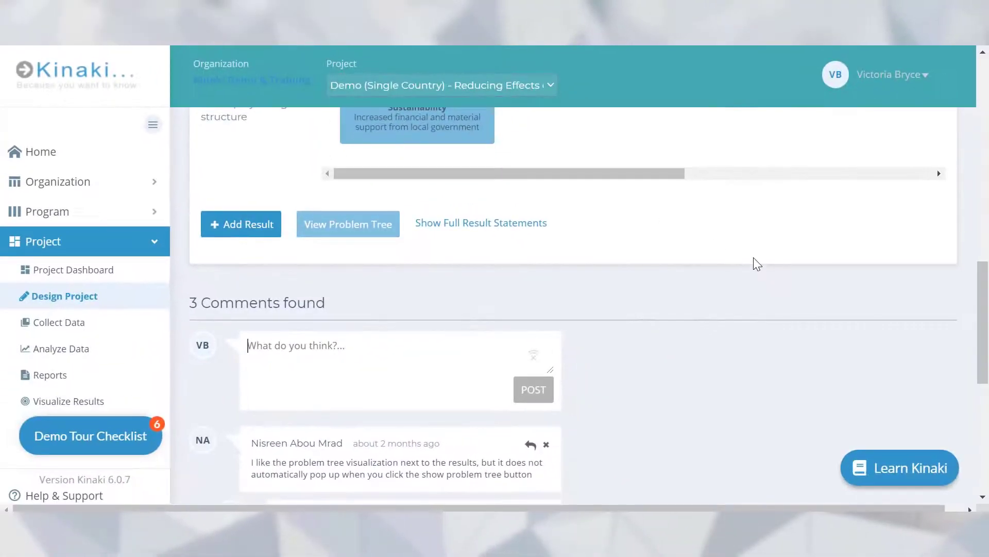
Display the problem tree beside the project logic diagram and compare the two structures
scroll(757, 265, up, 2)
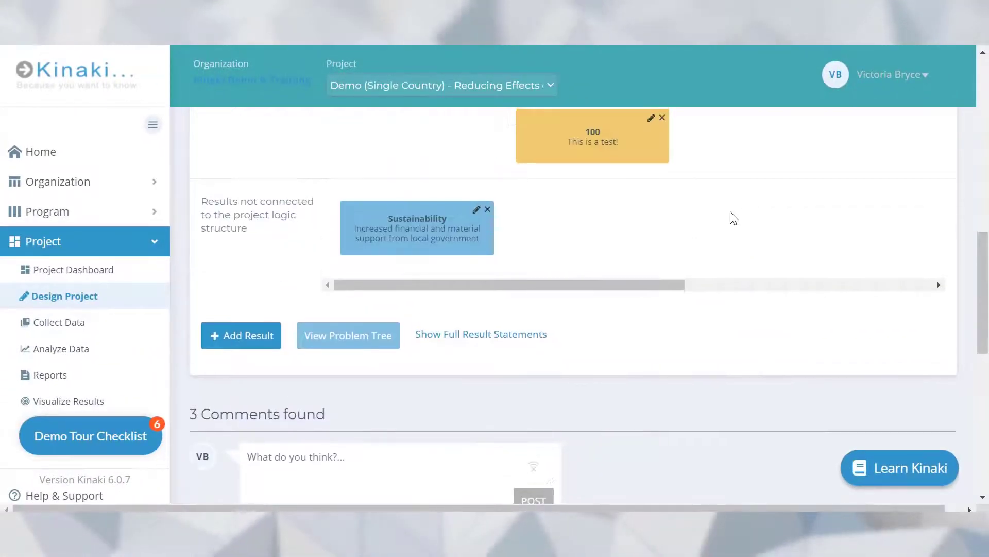
scroll(603, 393, up, 2)
scroll(604, 393, up, 1)
scroll(607, 394, down, 3)
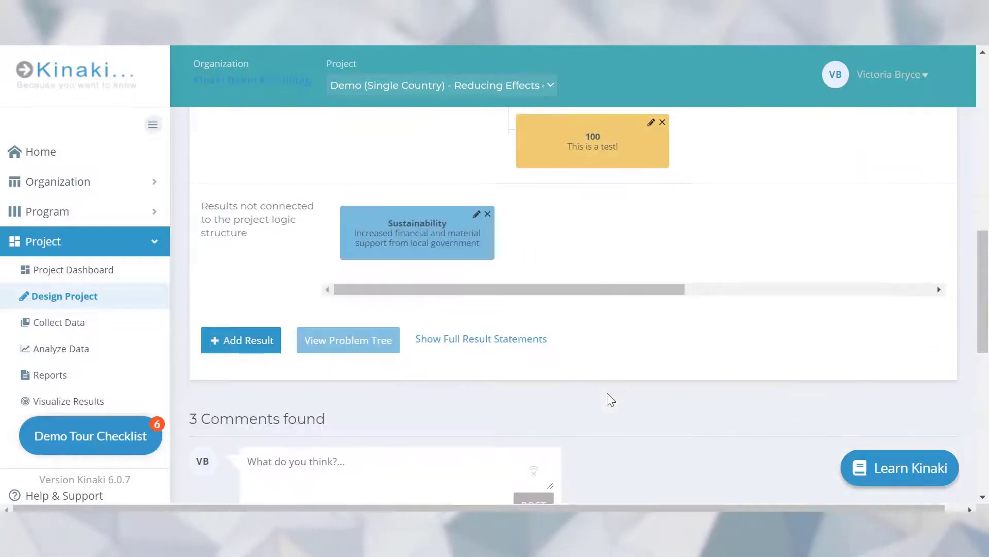
click(373, 340)
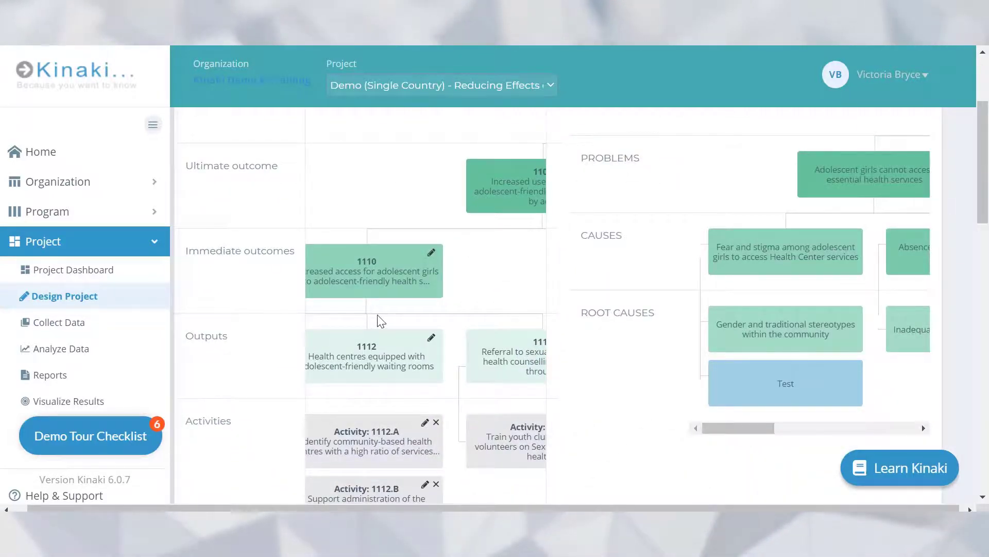
scroll(376, 320, right, 5)
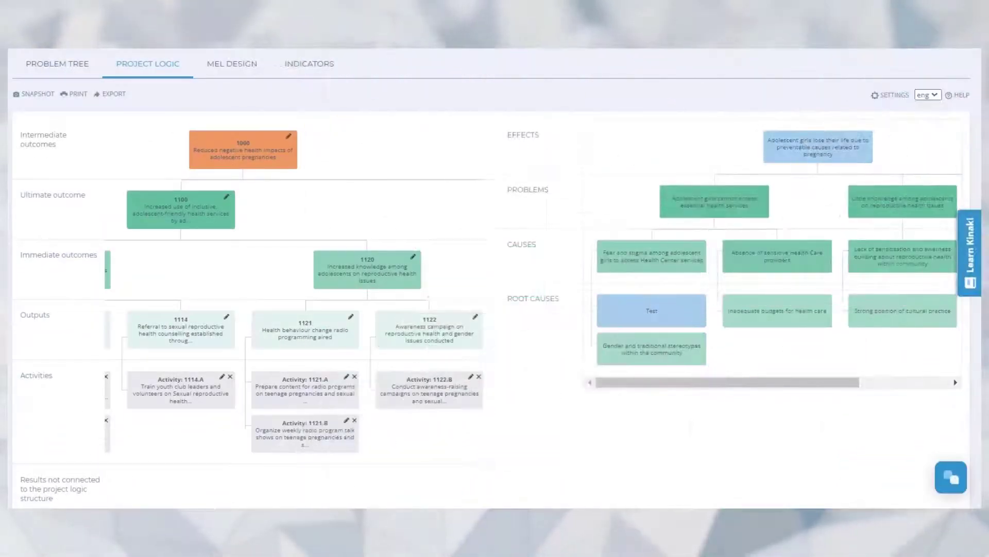
scroll(495, 309, down, 1)
mouse_move(647, 379)
mouse_down()
mouse_move(788, 379)
mouse_move(652, 367)
mouse_up()
scroll(492, 279, down, 1)
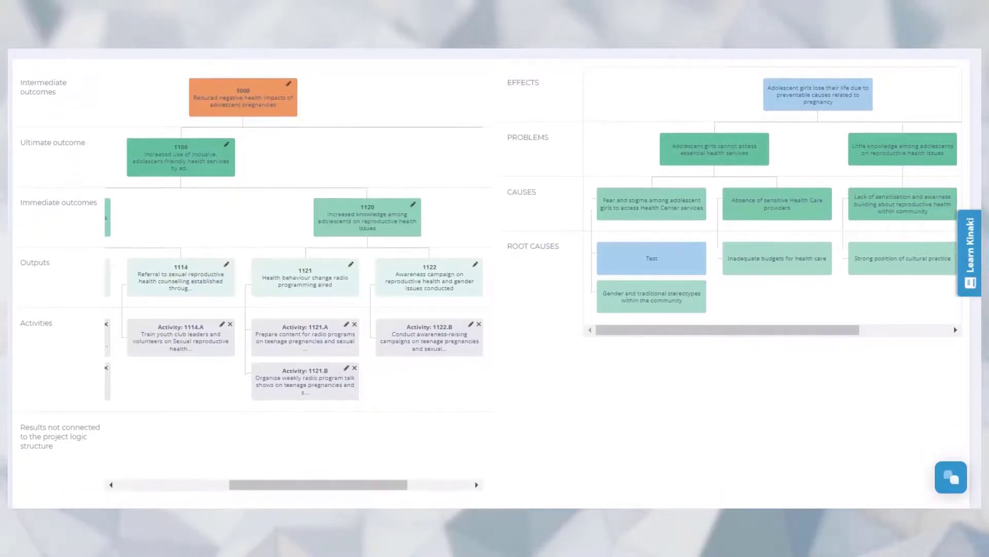
drag(282, 484, 259, 490)
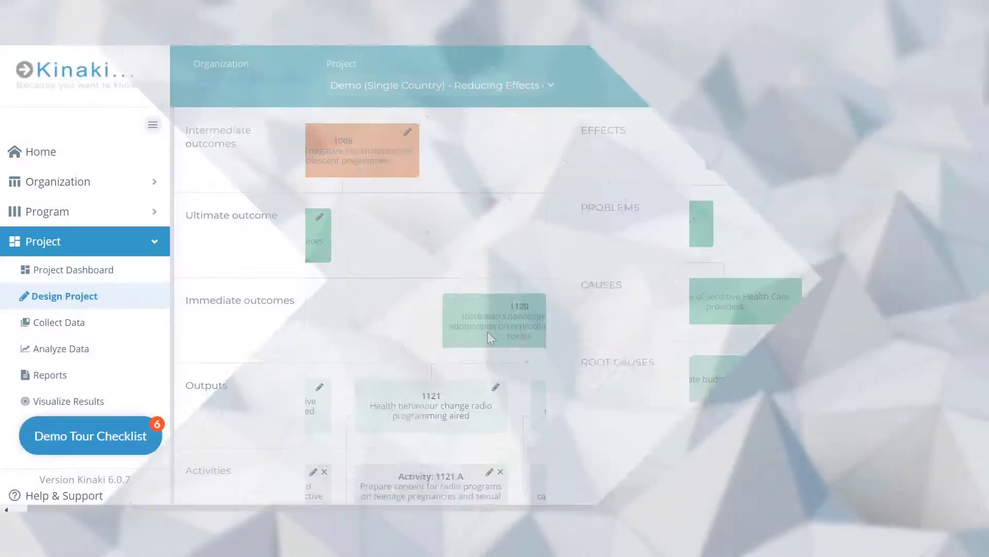
Hide the problem tree beside the project logic diagram and open the project's separate problem tree page
scroll(488, 332, down, 3)
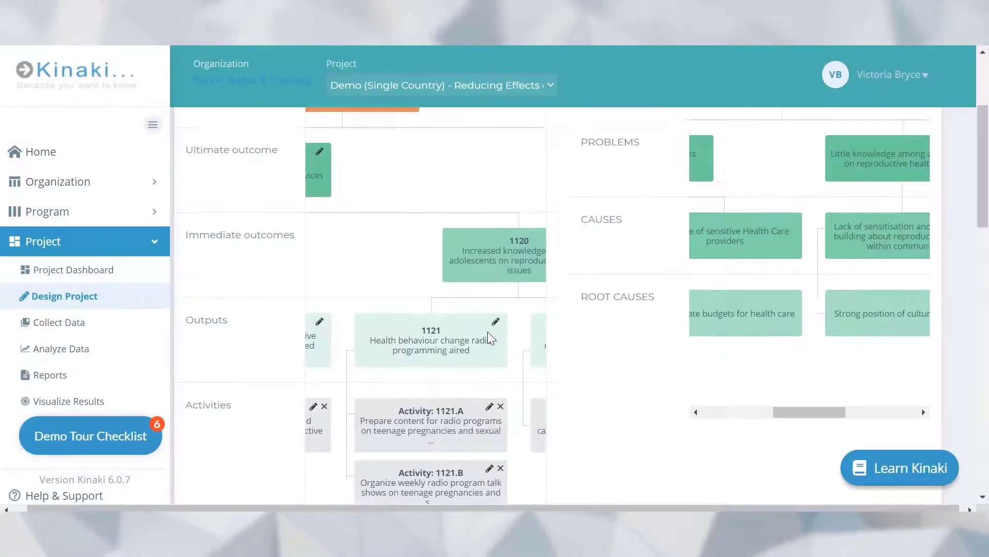
scroll(488, 335, down, 8)
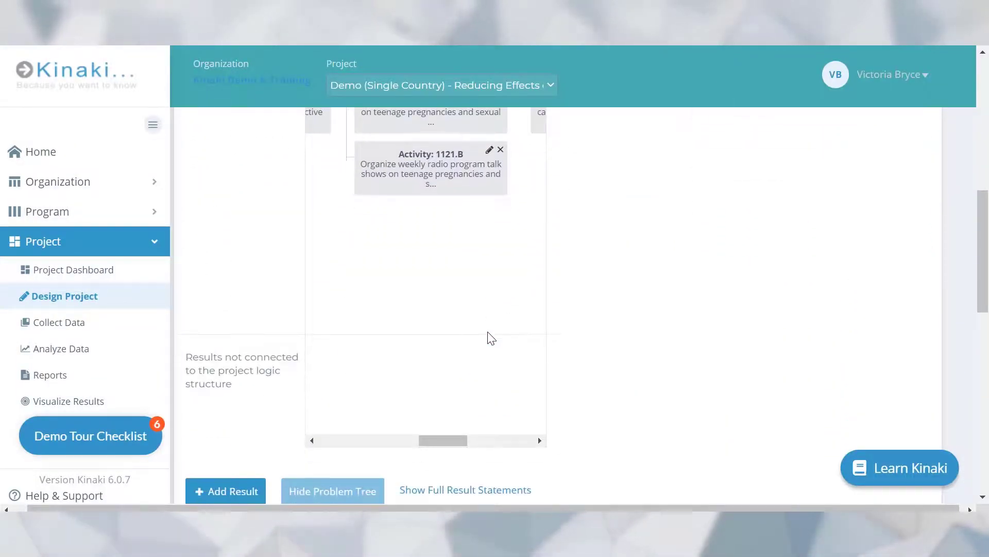
click(323, 433)
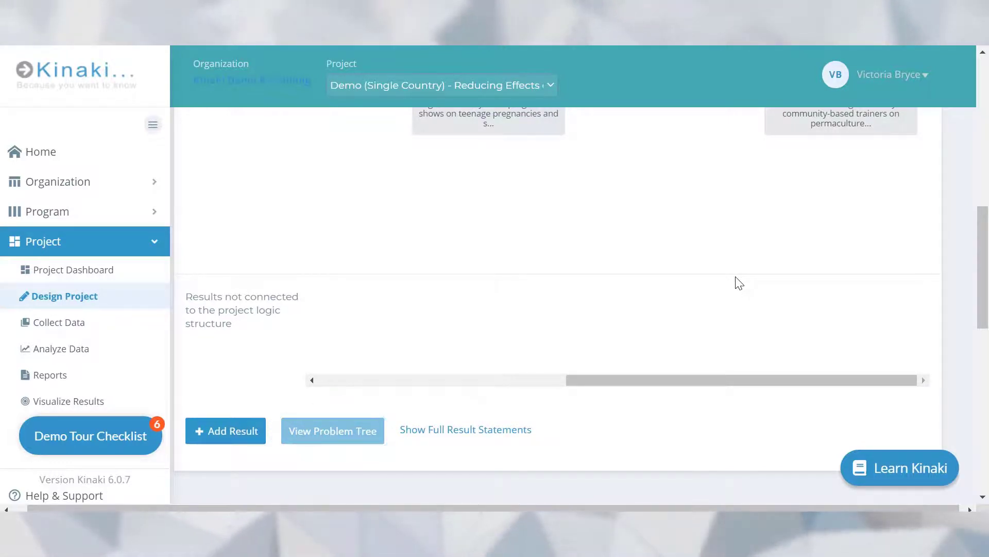
scroll(391, 268, up, 12)
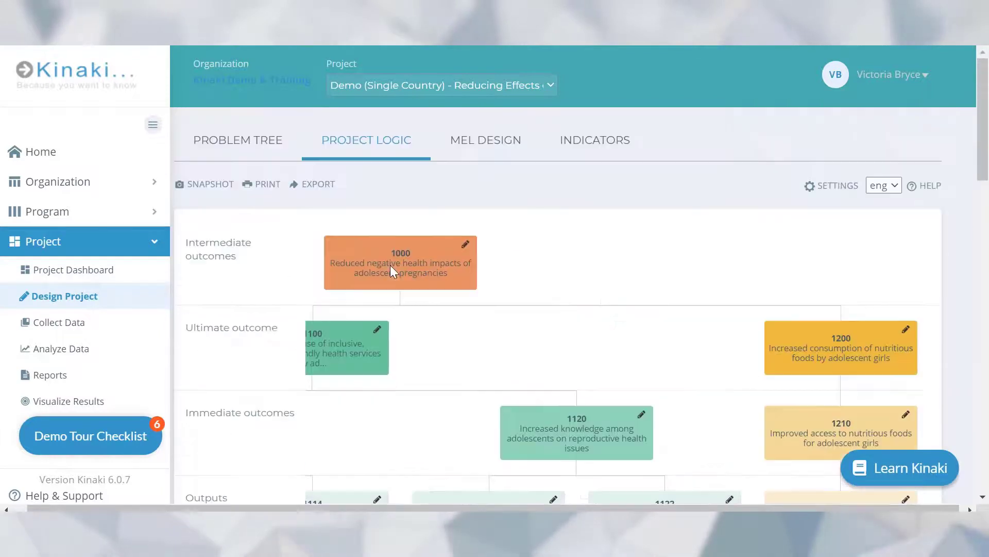
click(246, 149)
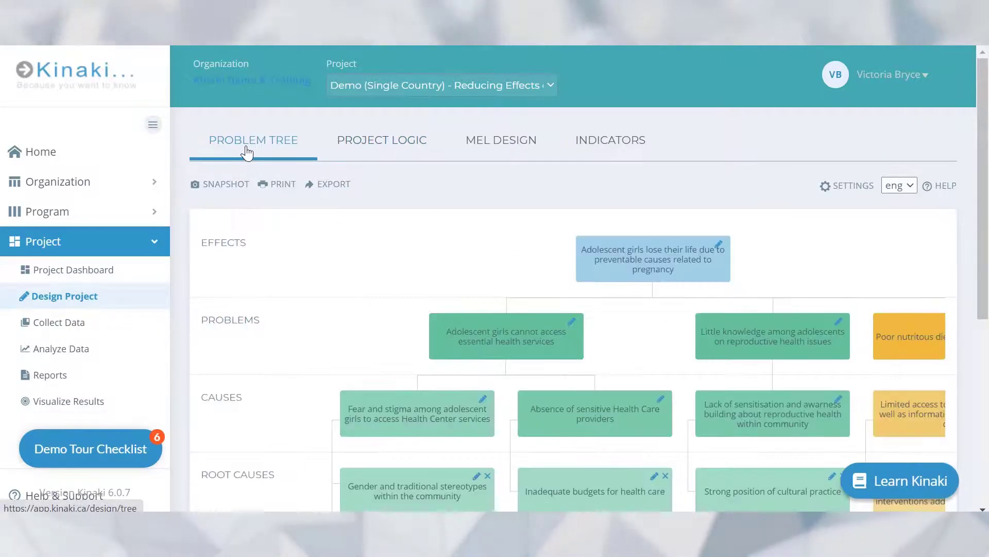
Check the fields for adding a new problem tree item and cancel without creating one
scroll(494, 235, down, 4)
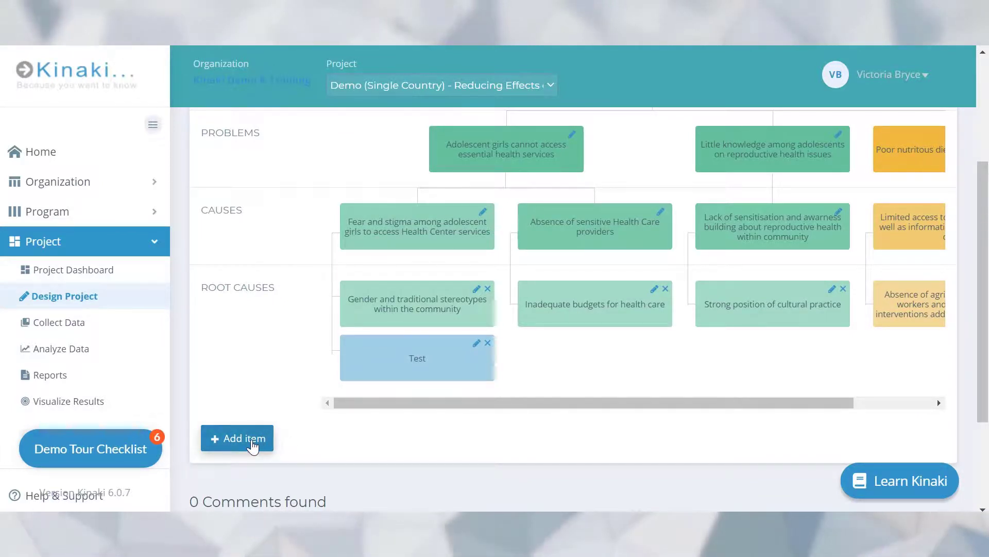
click(253, 444)
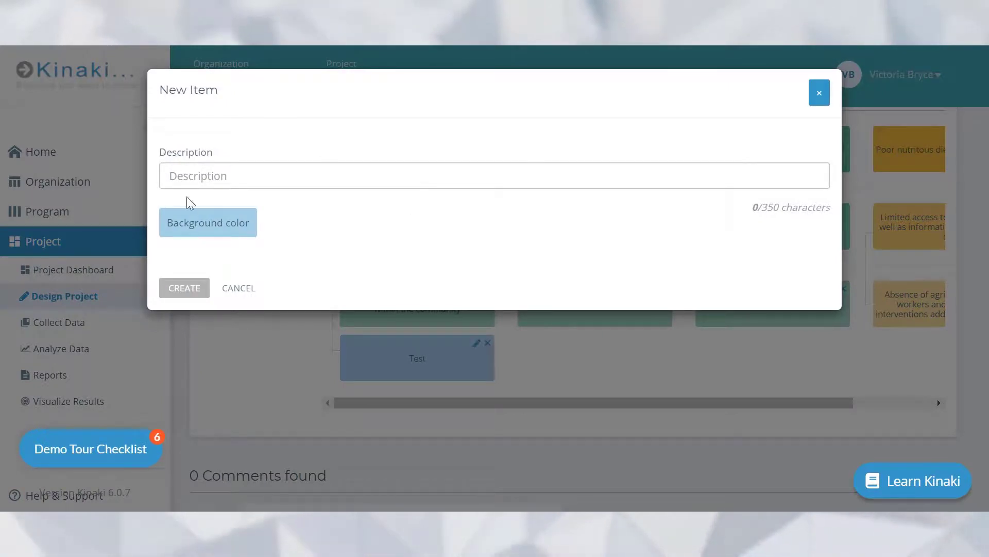
click(239, 288)
Move the Test item above "Gender and traditional stereotypes within the community" in the root causes and review the tree
drag(441, 359, 342, 301)
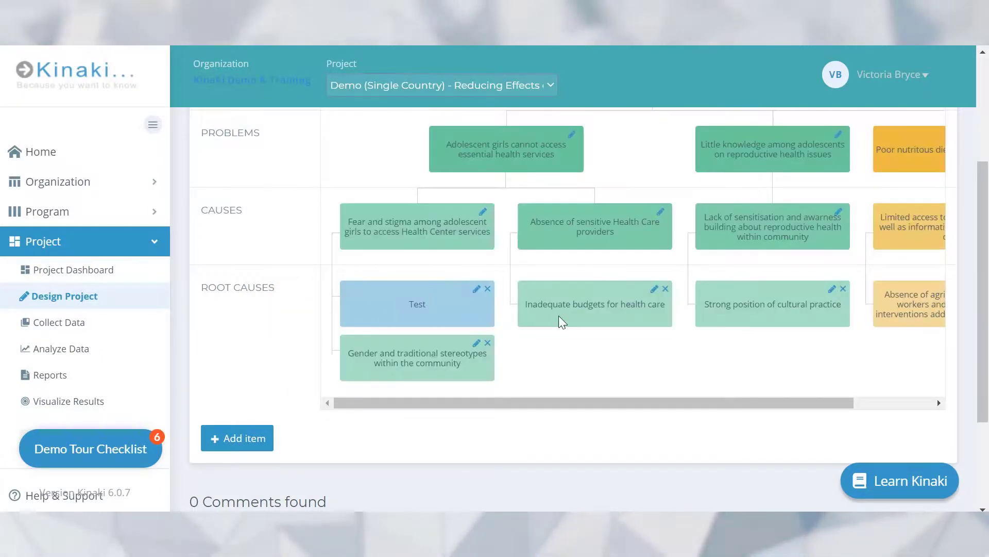
scroll(559, 315, up, 3)
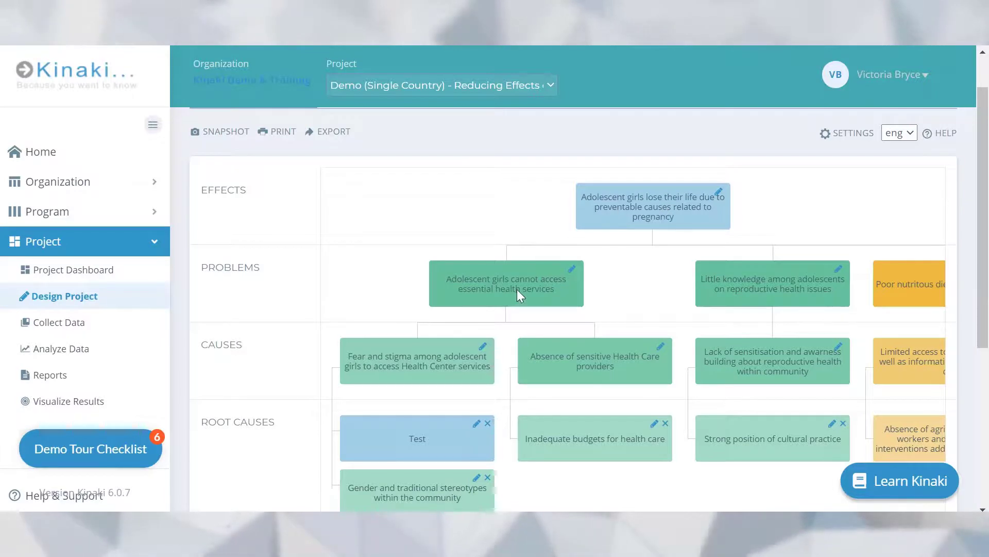
scroll(697, 369, down, 3)
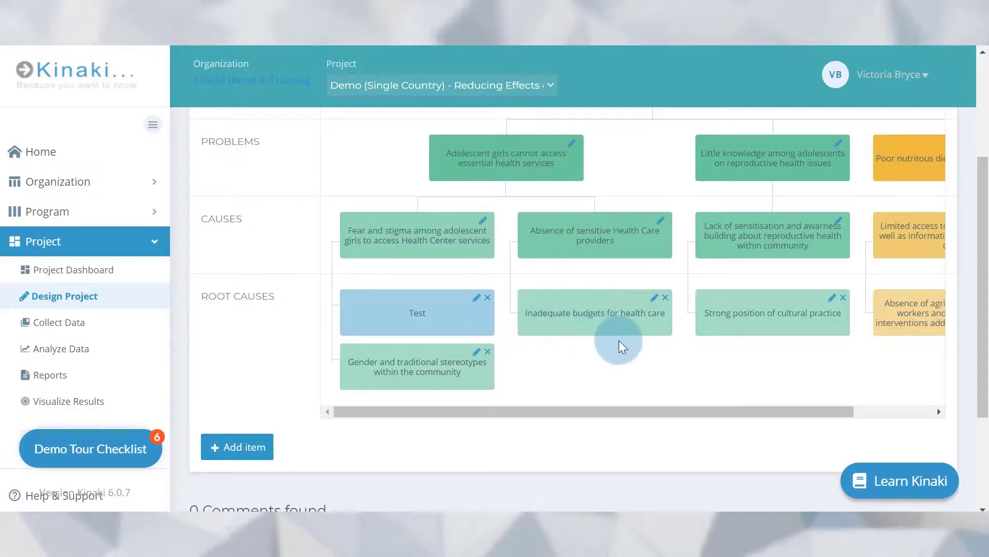
scroll(521, 138, up, 3)
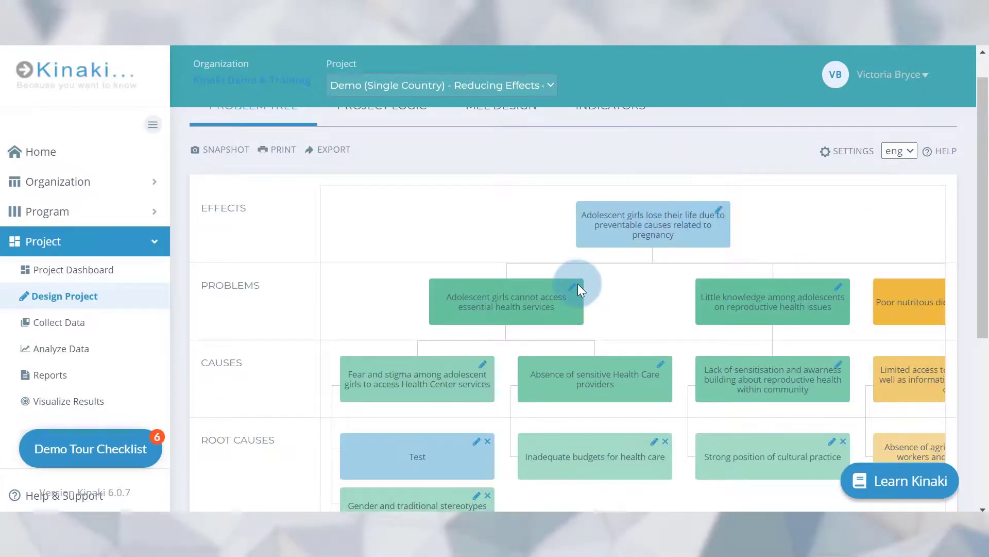
scroll(539, 364, down, 1)
scroll(539, 364, down, 1)
Open the problem tree settings and check the Effects level details and the new level form without saving anything
scroll(539, 363, up, 3)
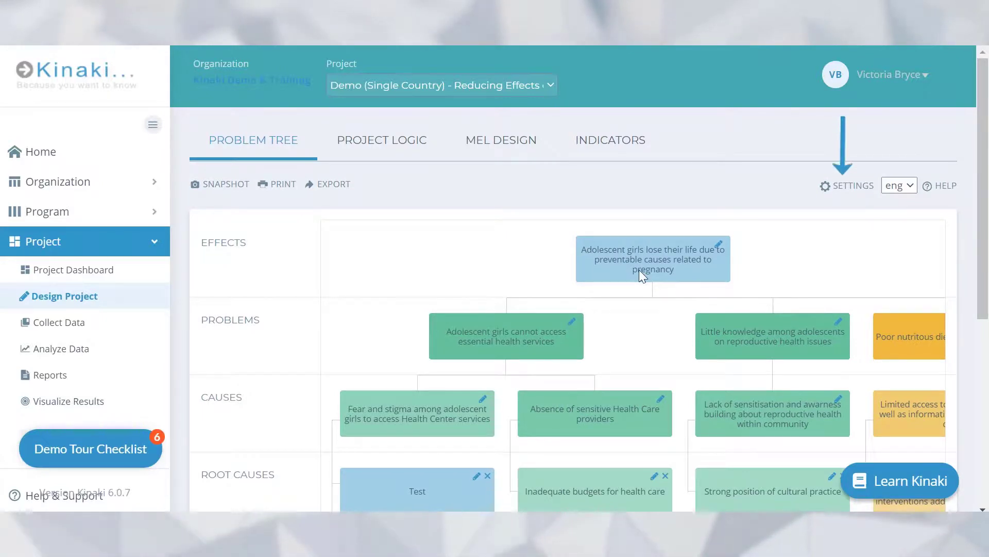
scroll(639, 270, right, 2)
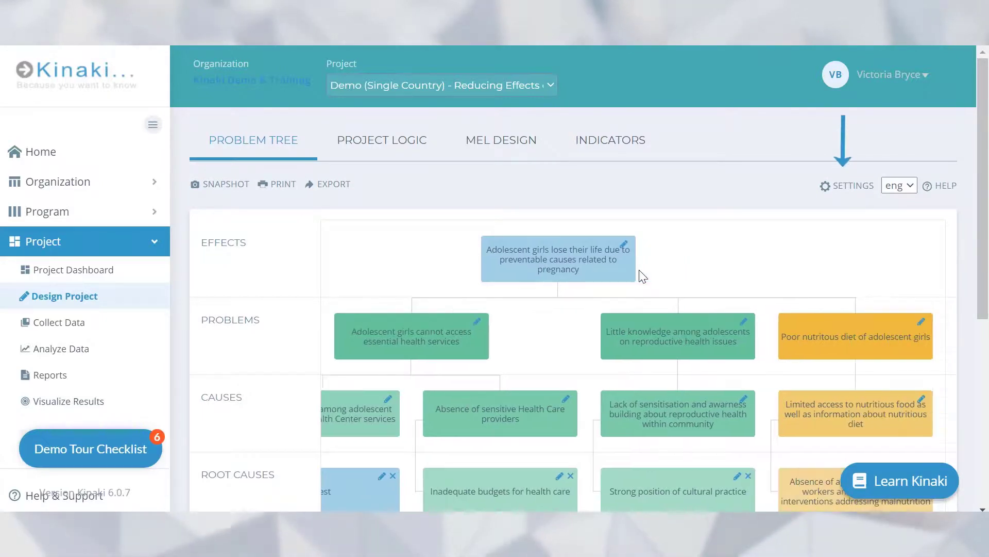
click(850, 185)
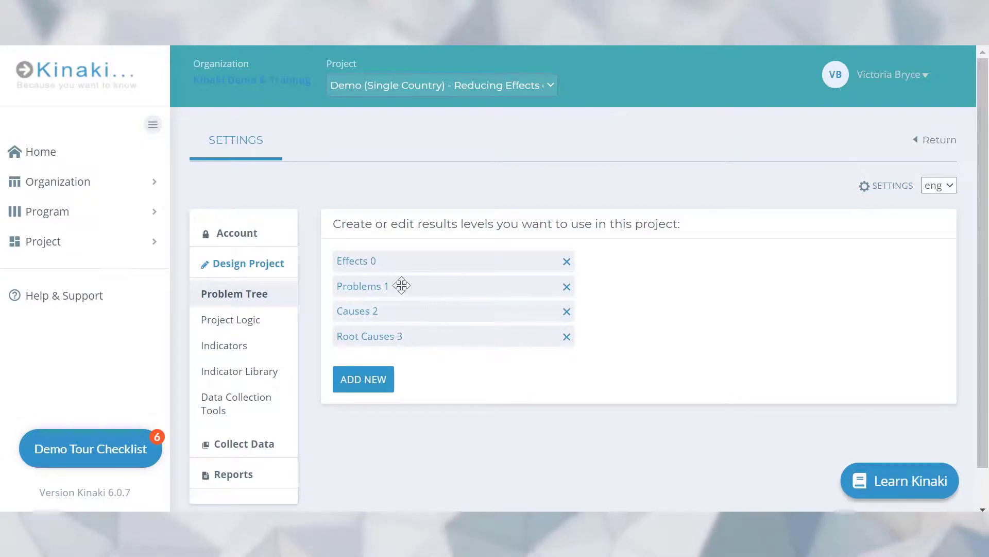
mouse_move(382, 261)
mouse_down()
mouse_move(378, 307)
mouse_move(361, 229)
mouse_move(371, 268)
mouse_up()
click(371, 265)
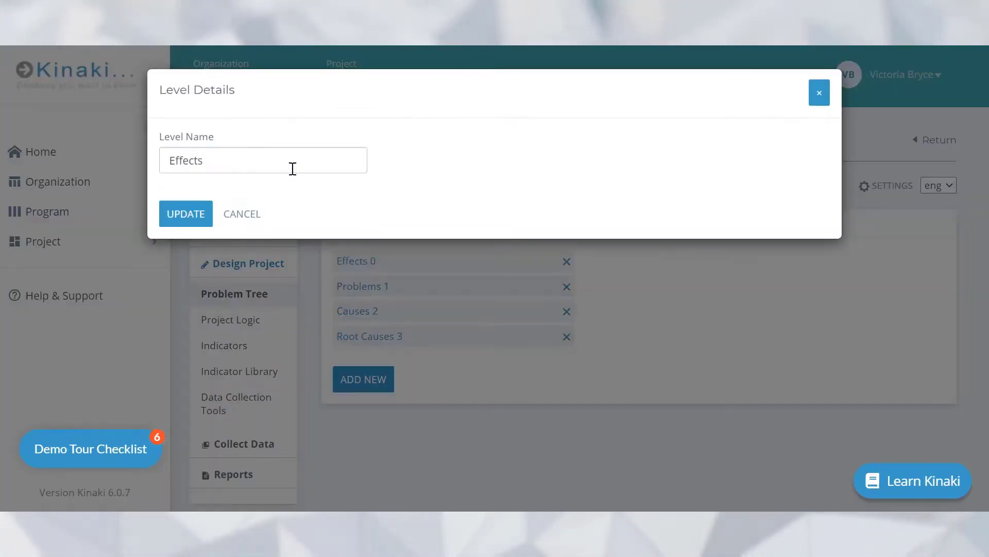
click(240, 213)
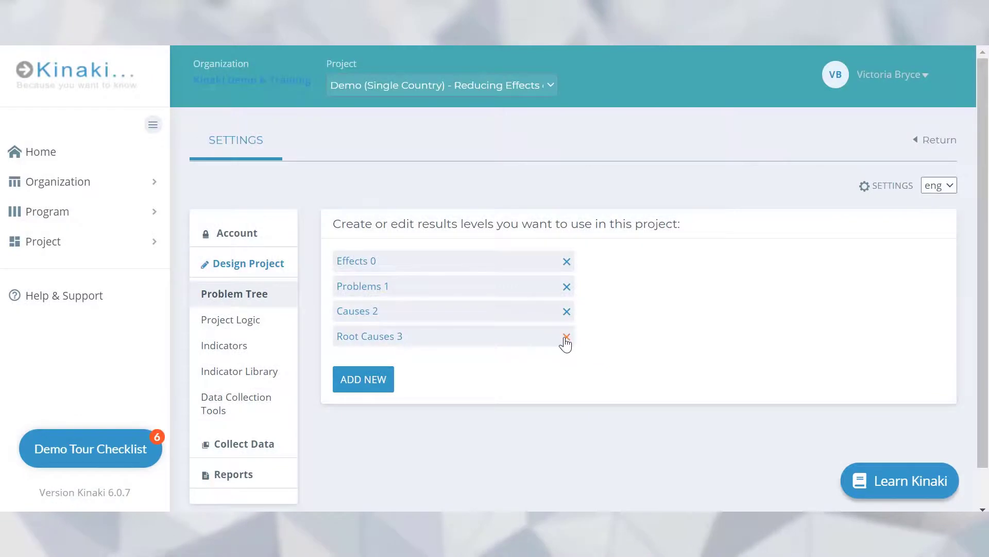
click(364, 386)
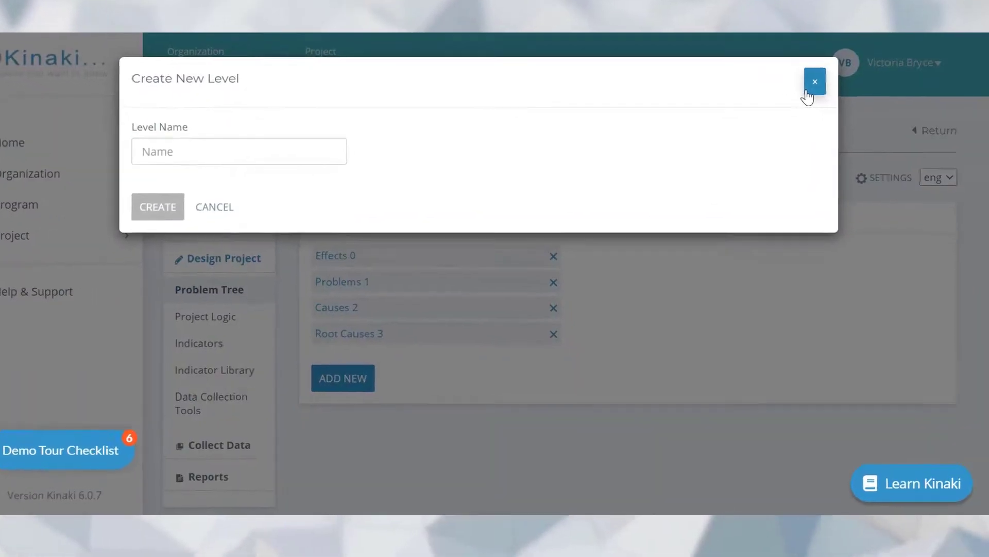
click(818, 94)
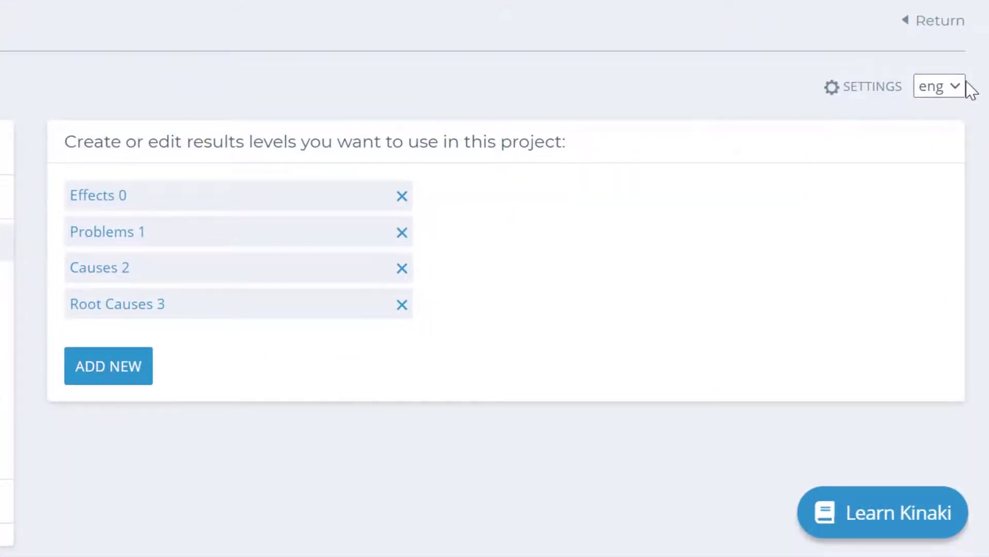
Switch the settings language to fil to check the level name translations, and set it back to eng
click(961, 86)
click(945, 128)
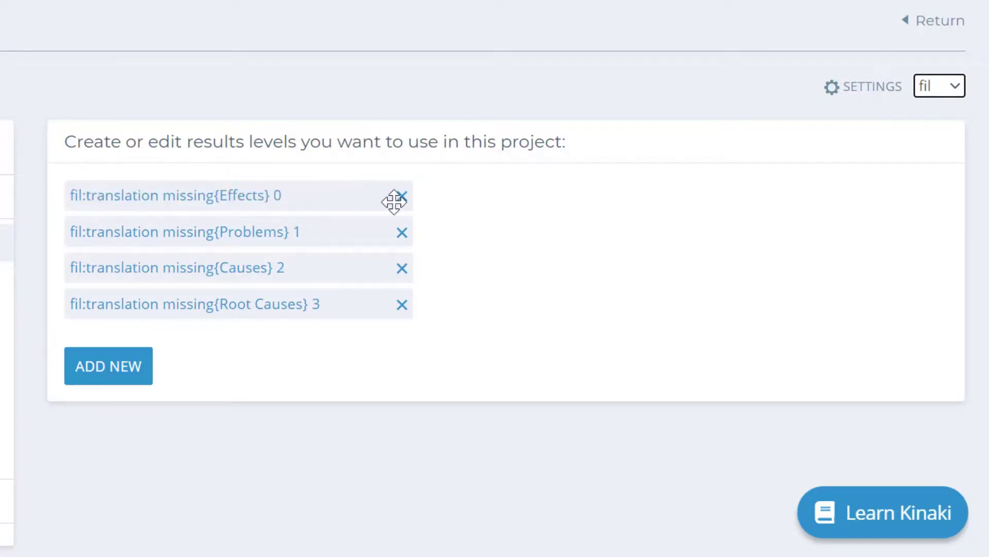
click(940, 87)
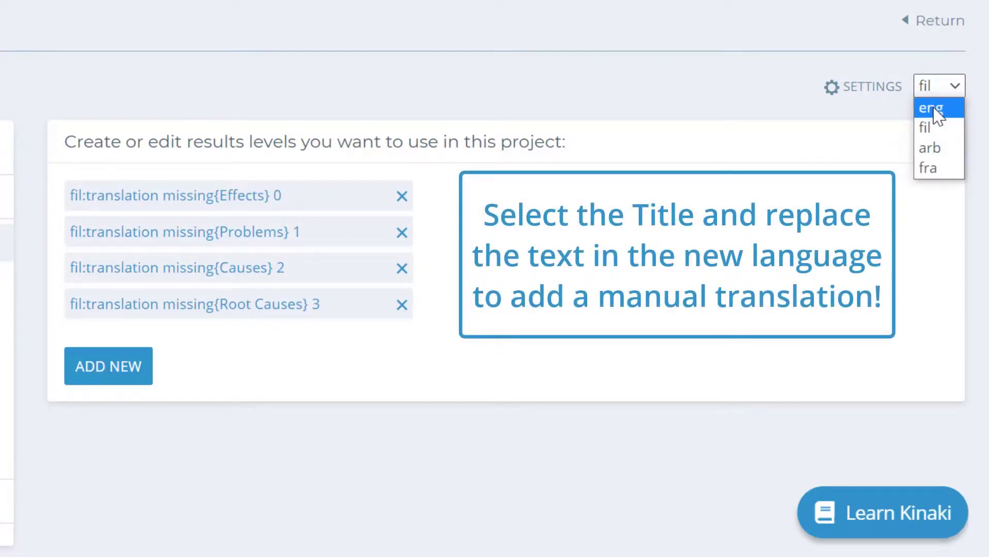
click(935, 109)
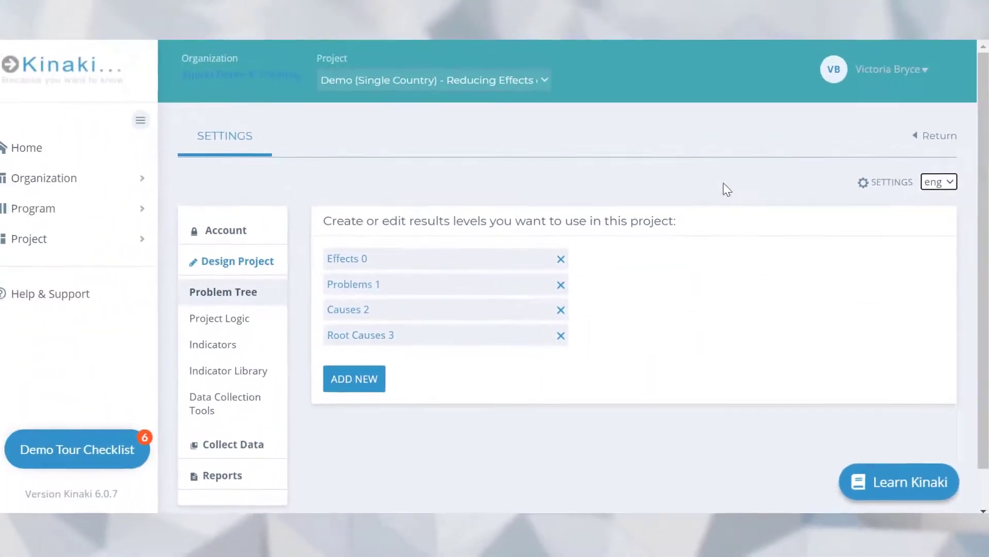
Return to the problem tree diagram and look at the comments section below it
click(938, 136)
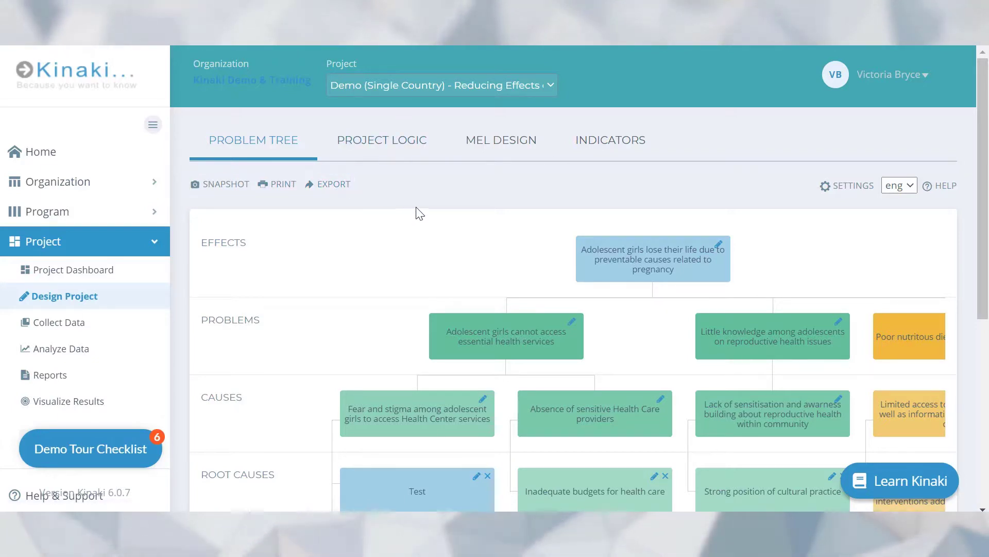
scroll(494, 227, down, 5)
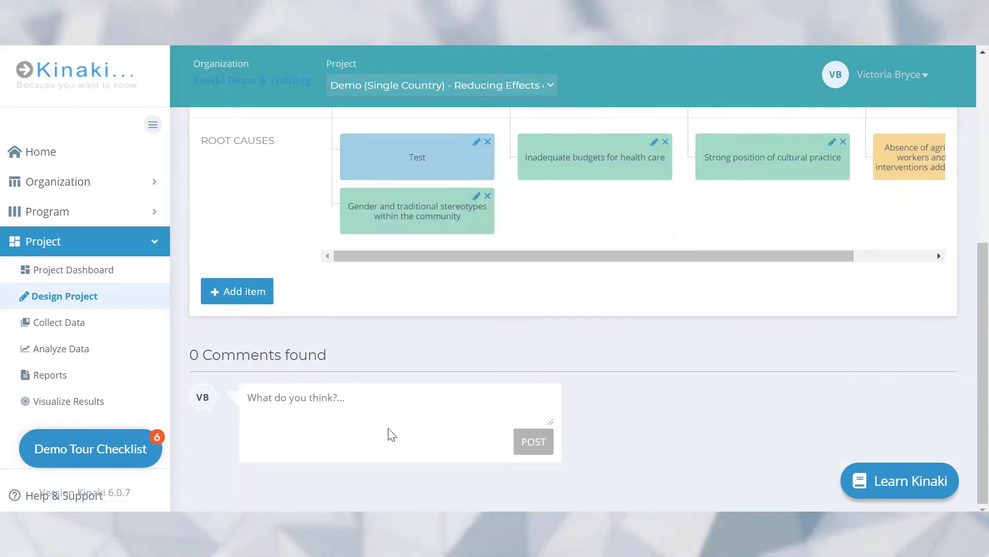